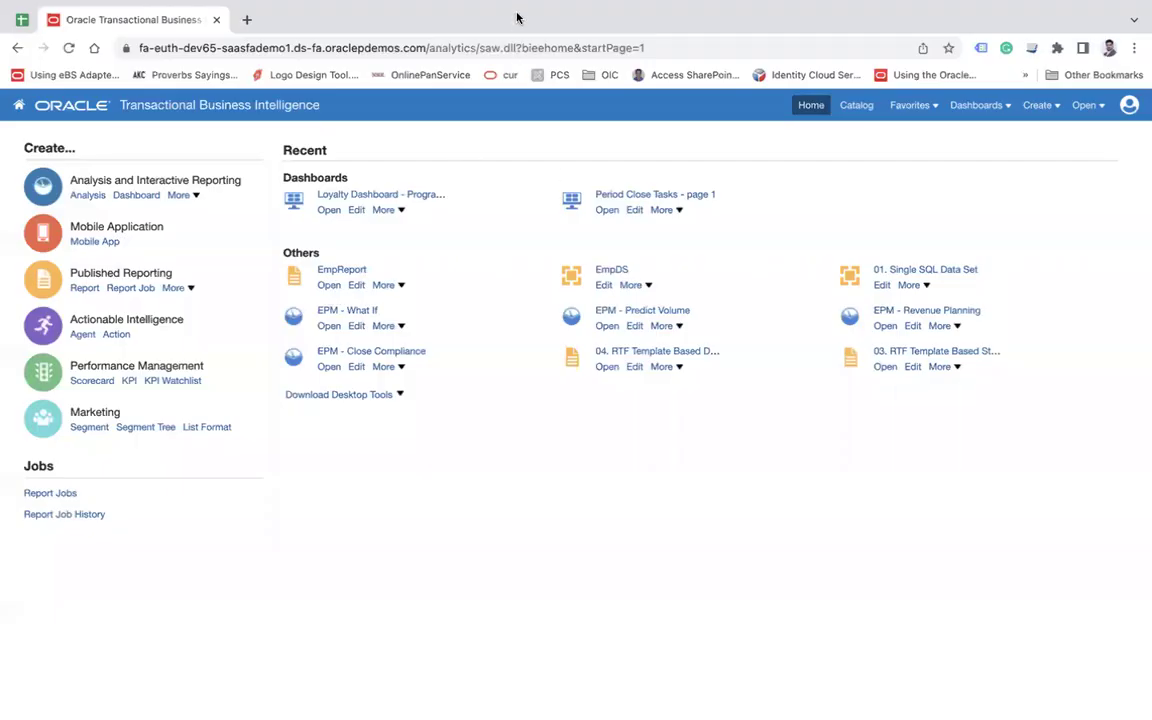
Open the Catalog at the My Folders/AJ/DM folder and bring up the Create menu.
double_click(478, 48)
click(438, 478)
click(854, 108)
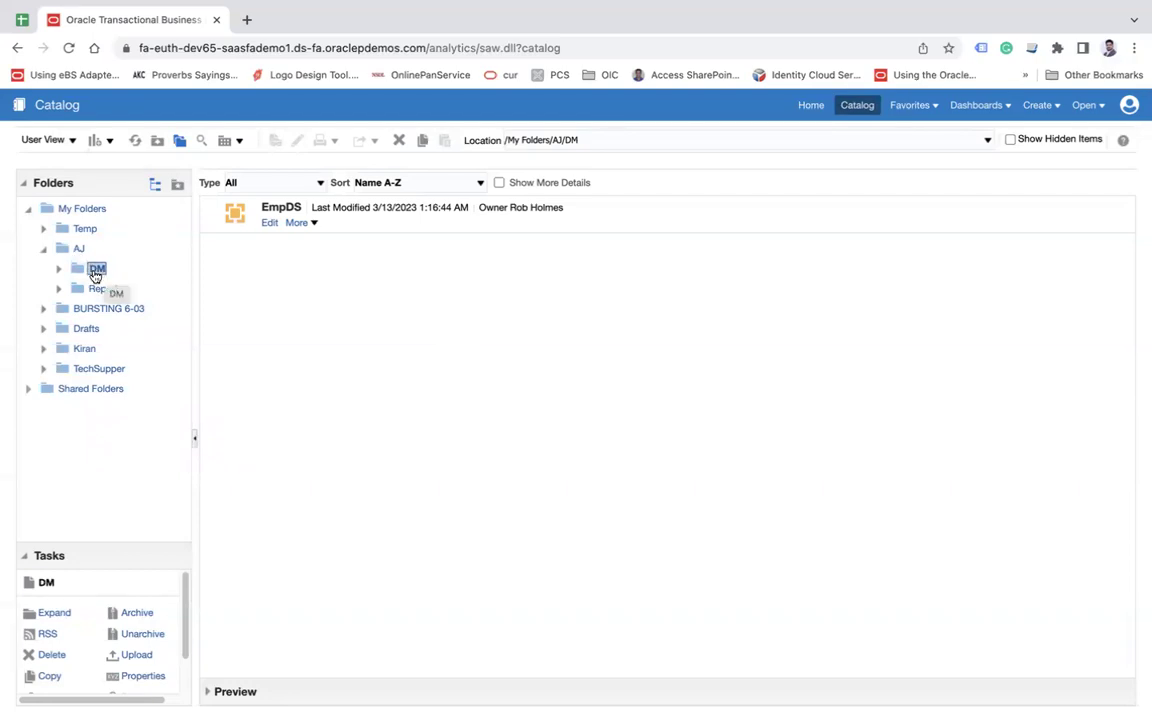
click(111, 142)
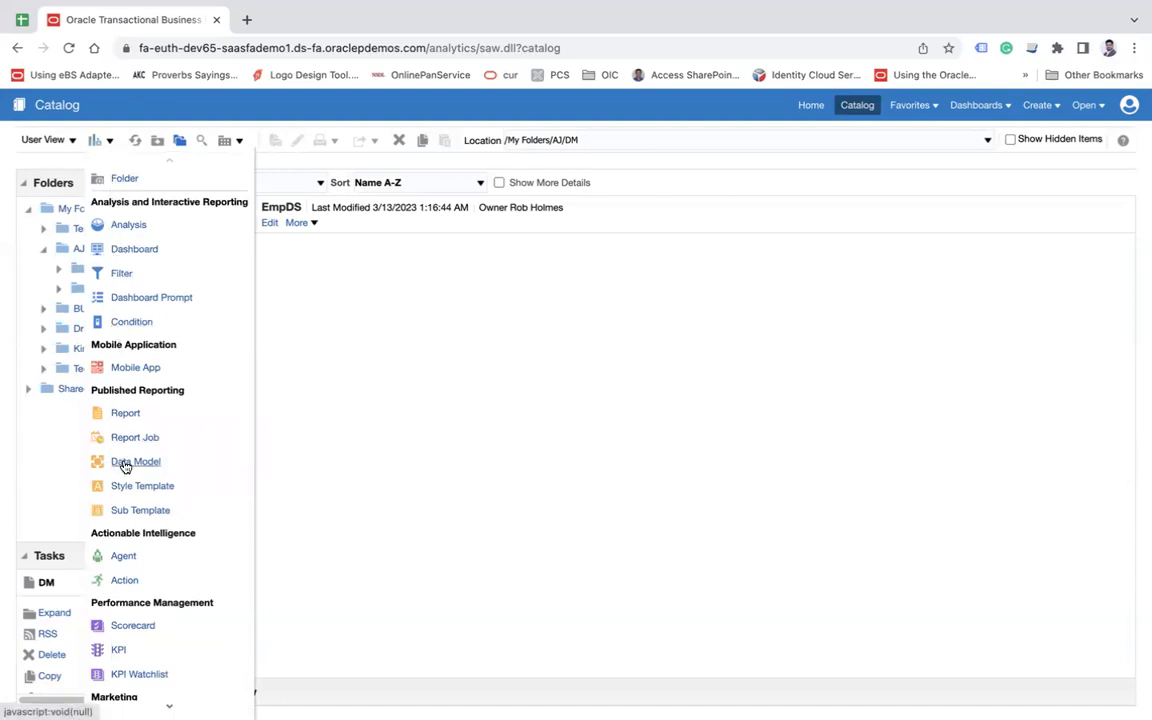
click(628, 358)
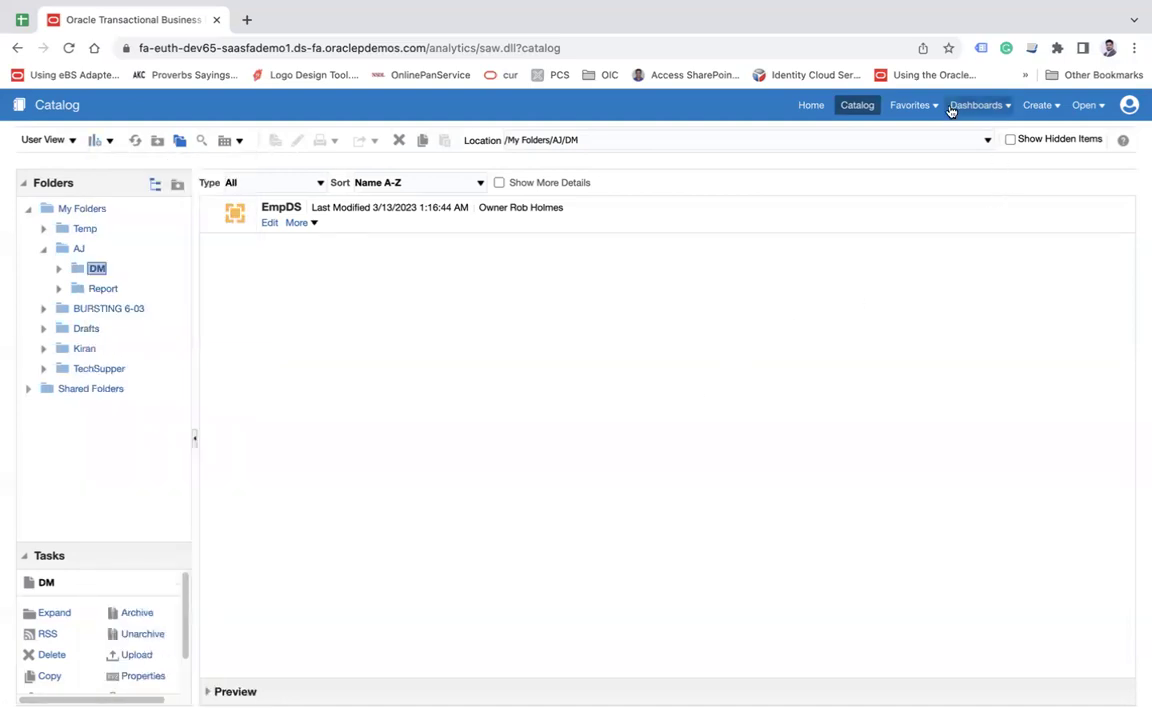
click(1052, 110)
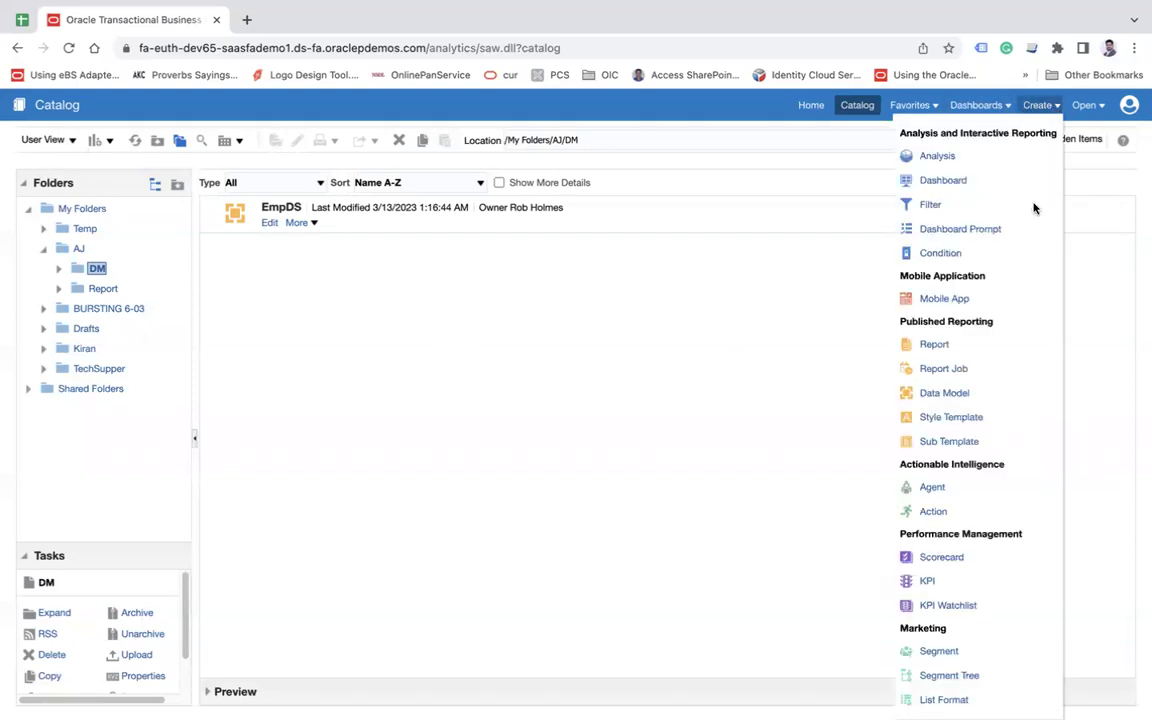
Create a new Data Model and bring up the New Data Set type list.
click(945, 394)
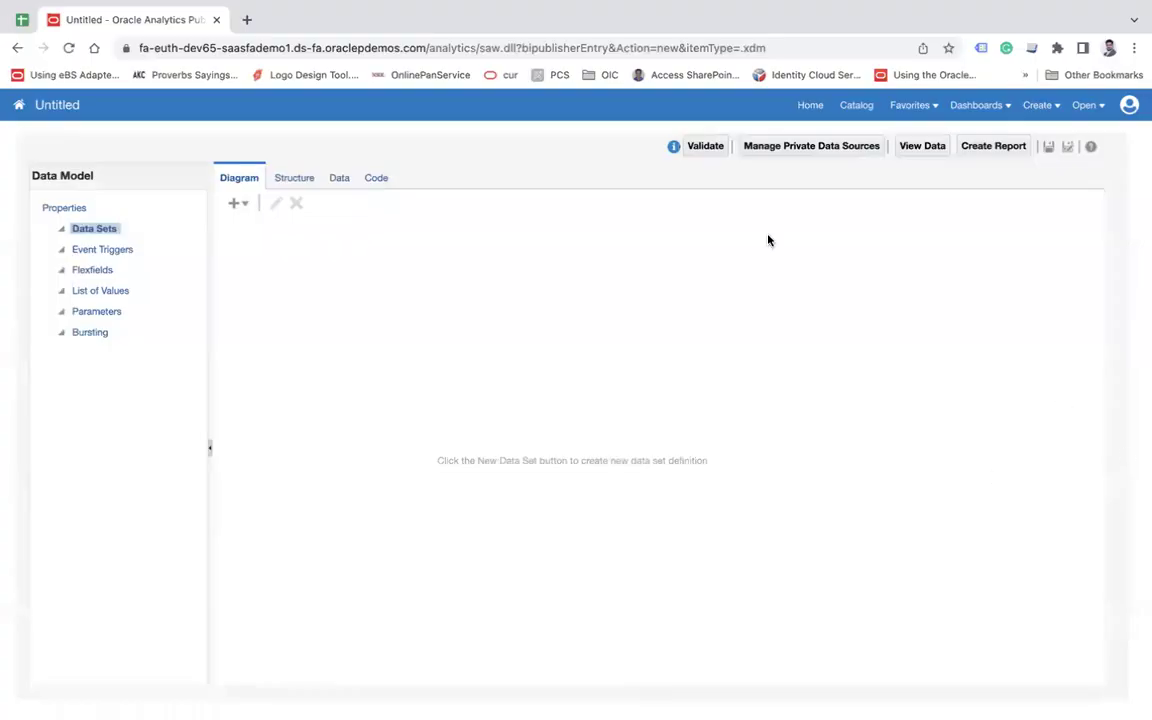
click(243, 205)
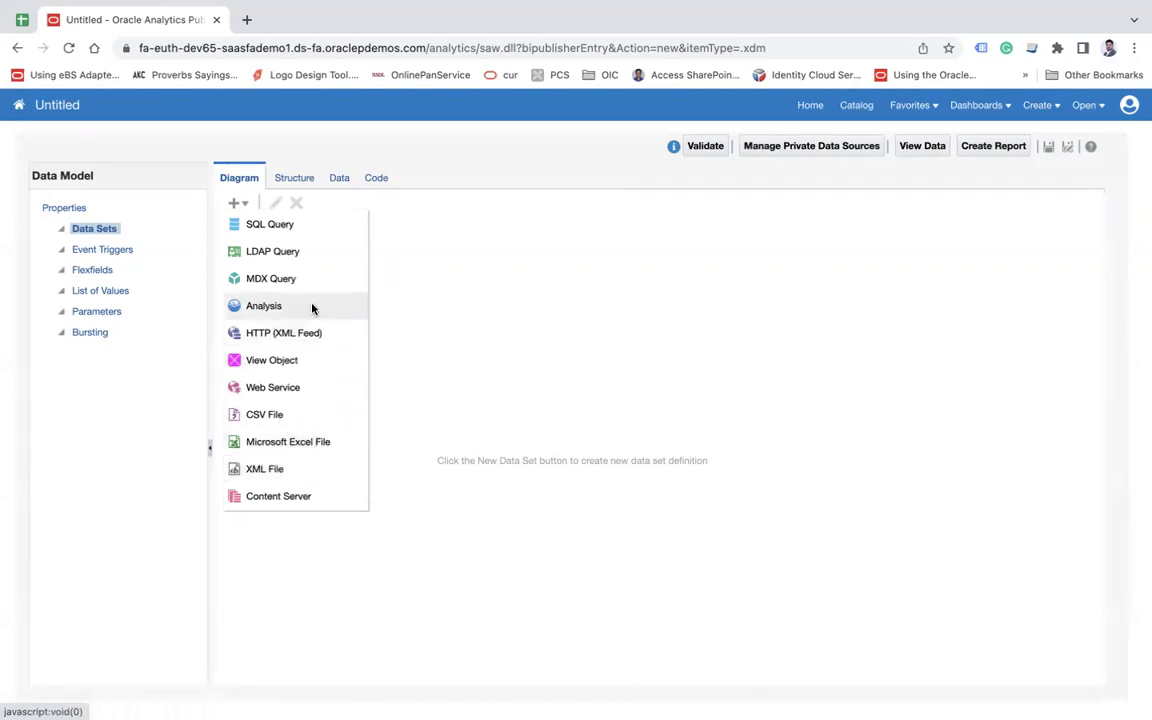
Set up an SQL Query data set named EmployeeDataSet on ApplicationDB_HCM using Standard SQL.
click(270, 226)
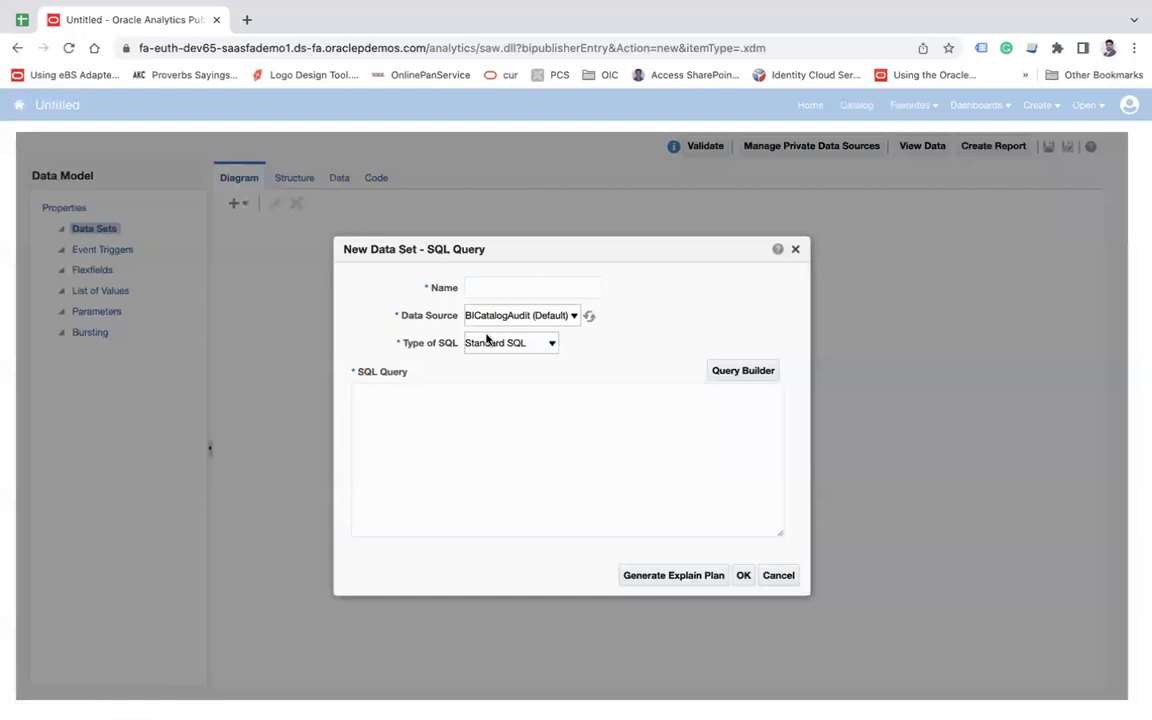
click(494, 286)
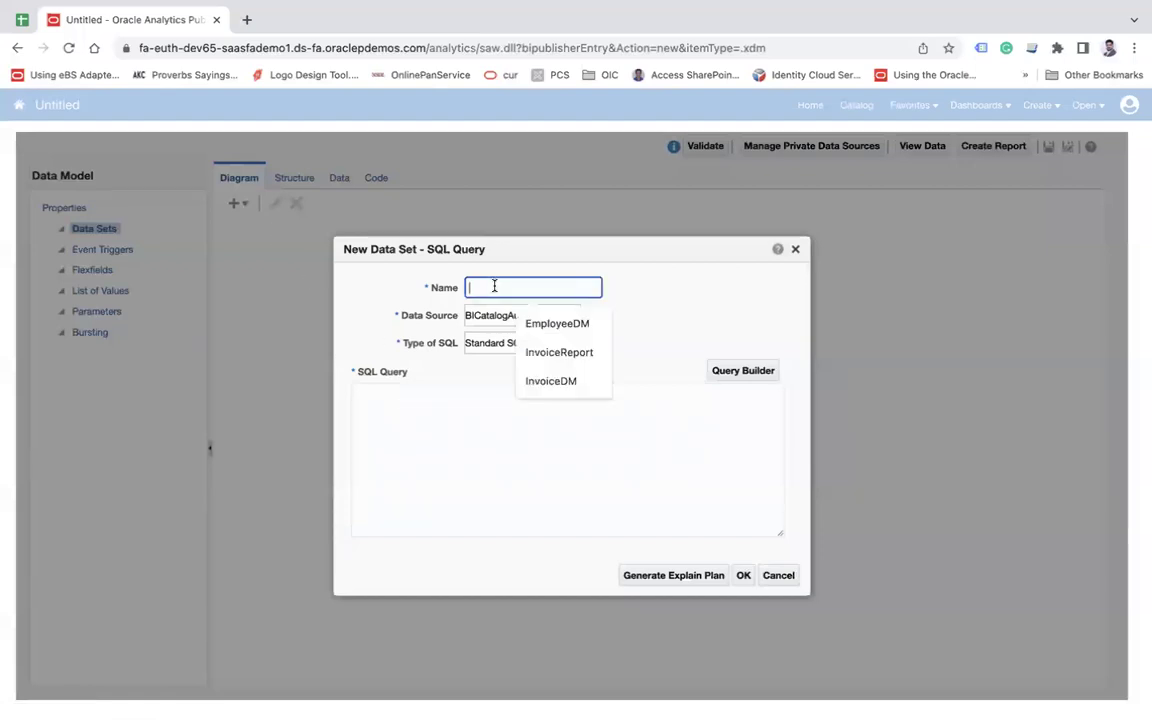
text(Employe)
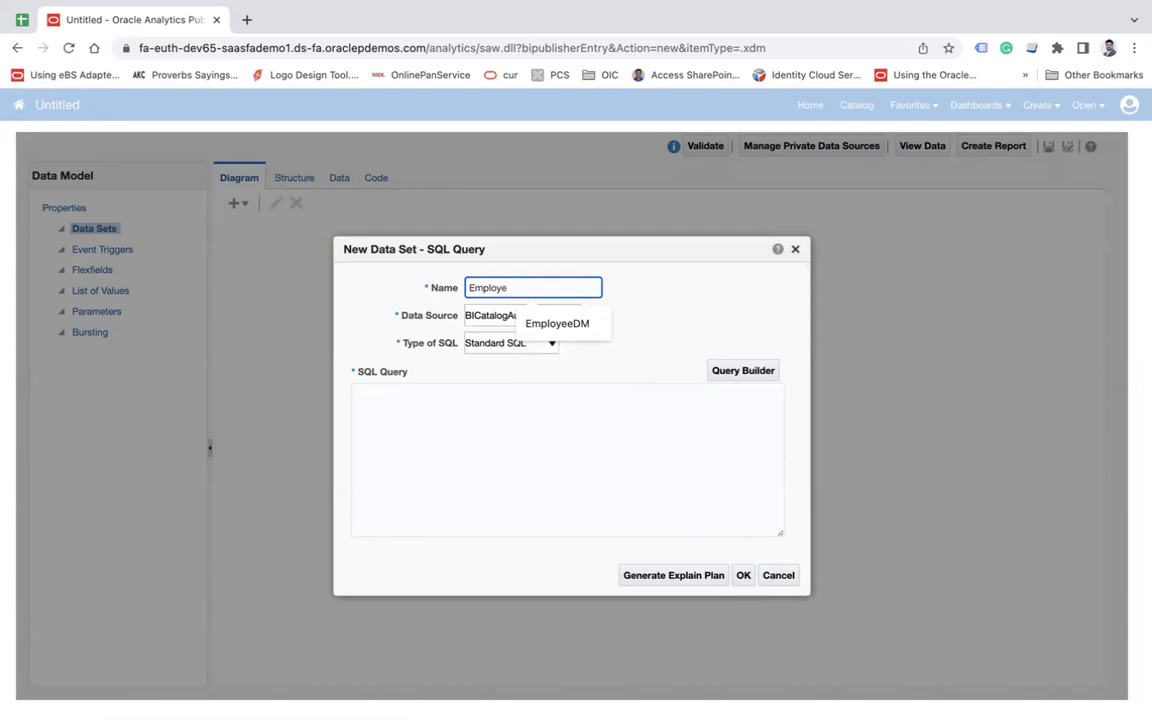
text(eDat)
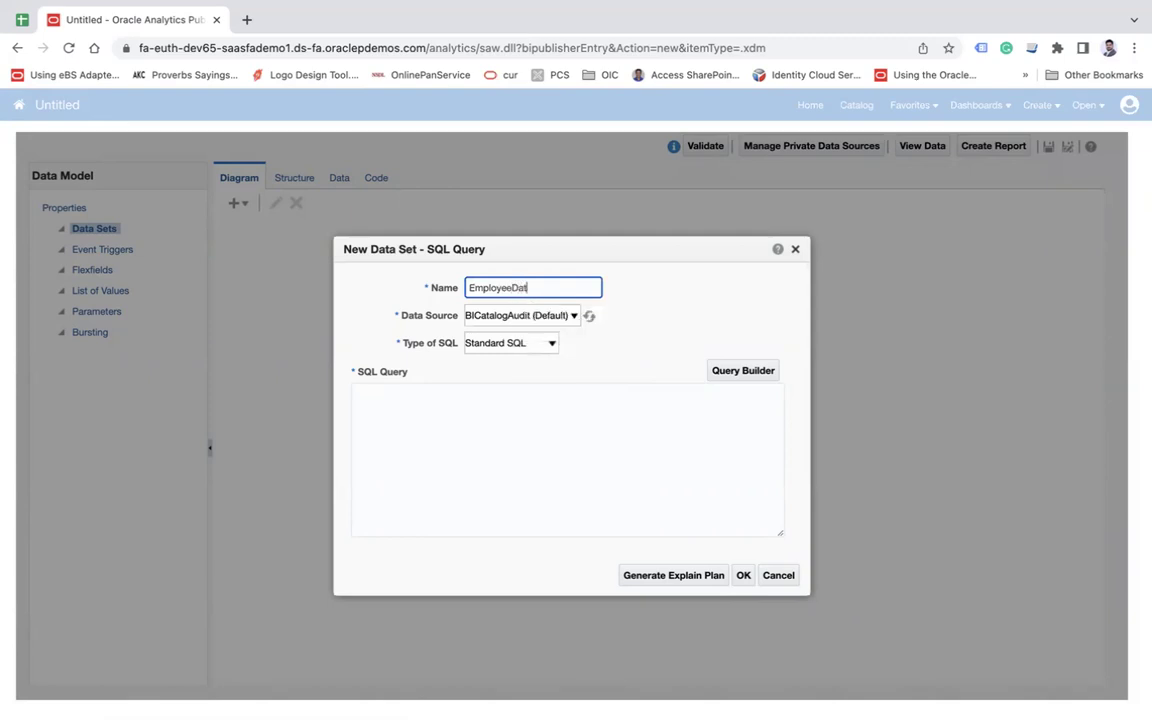
text(aSet)
click(505, 463)
click(490, 315)
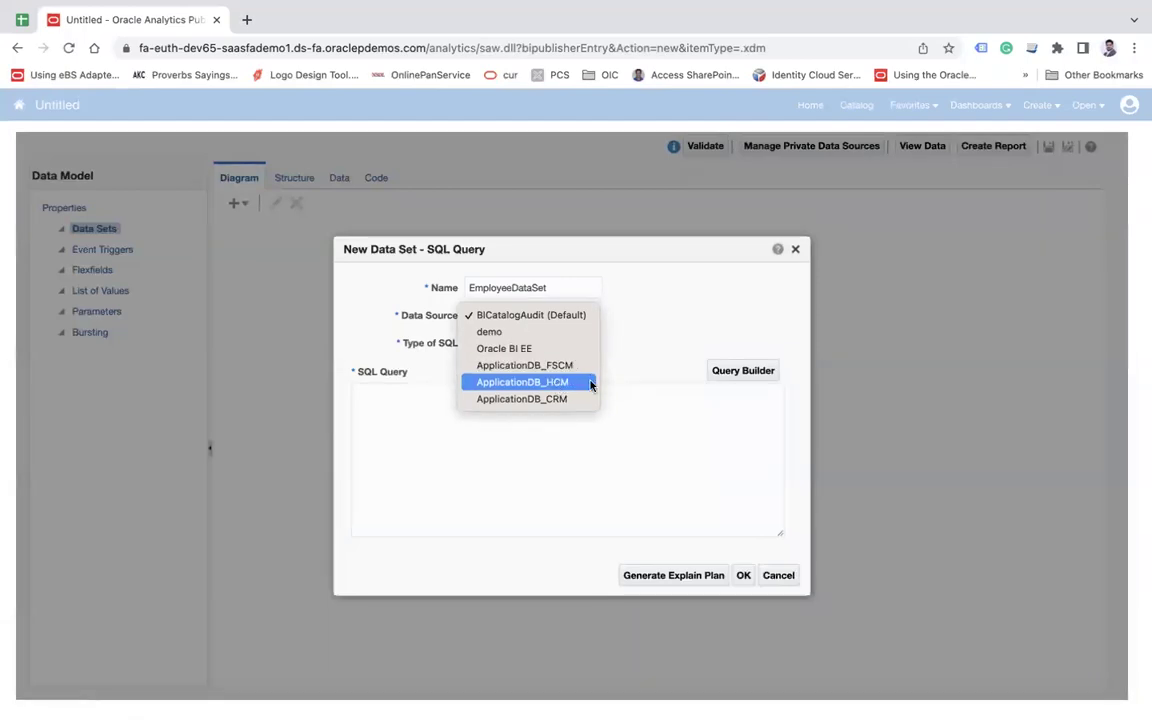
click(520, 387)
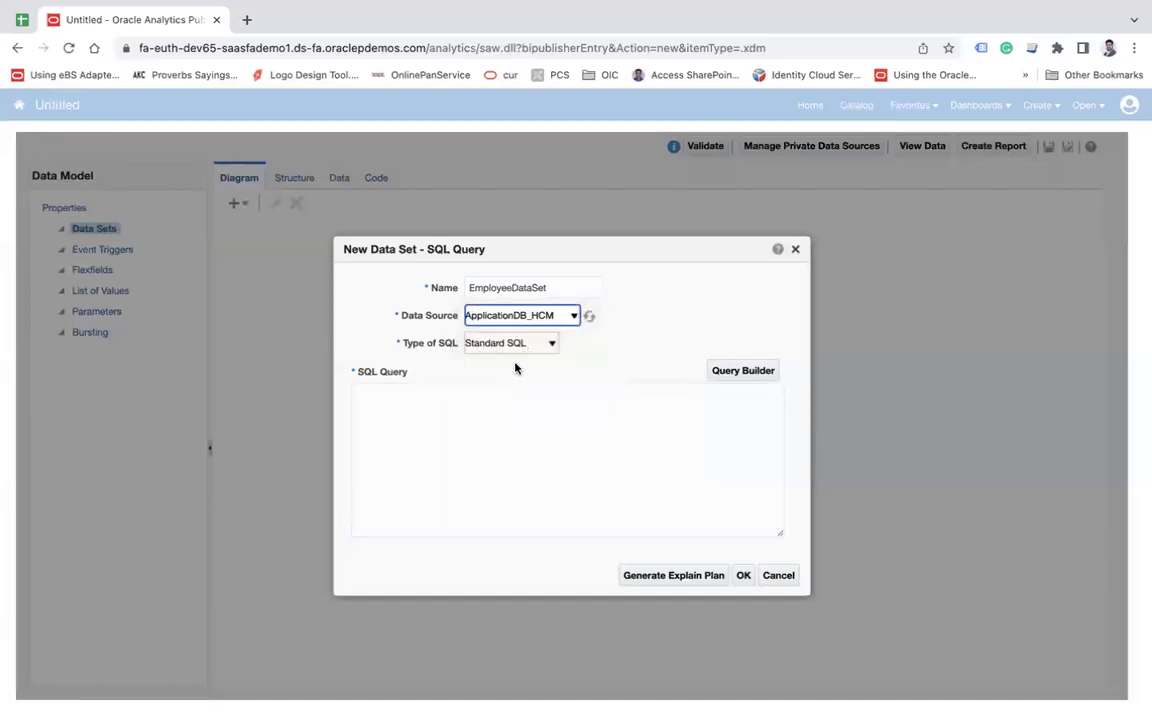
click(528, 342)
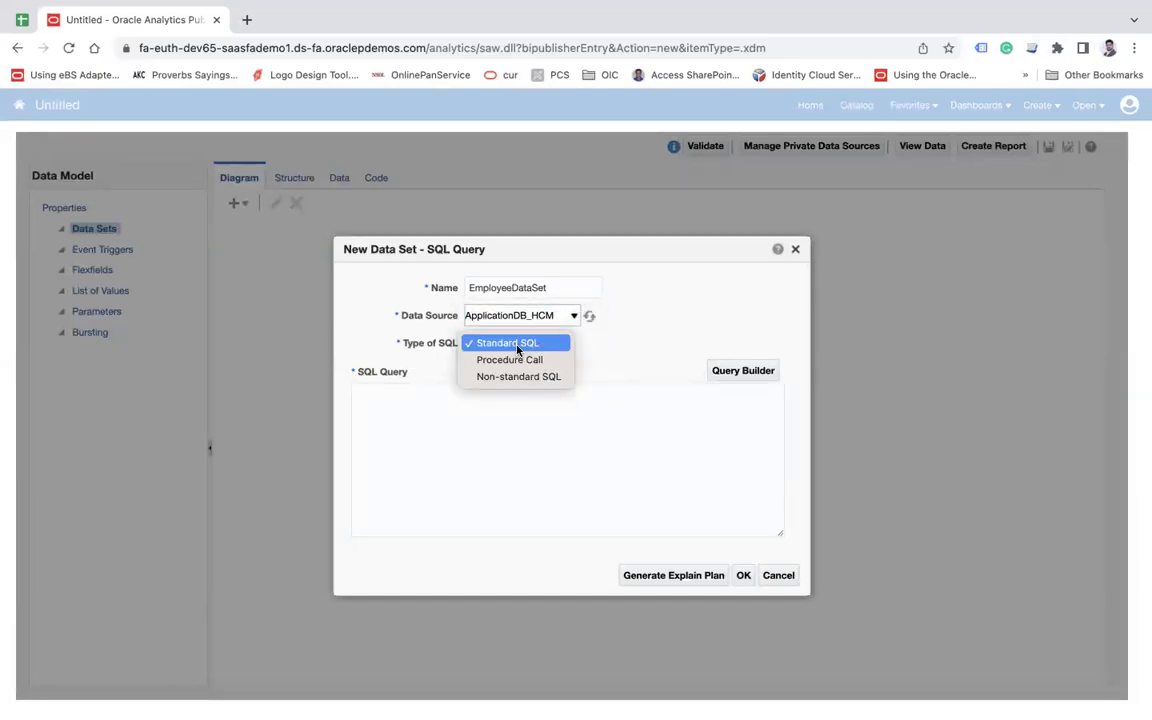
click(410, 435)
click(446, 420)
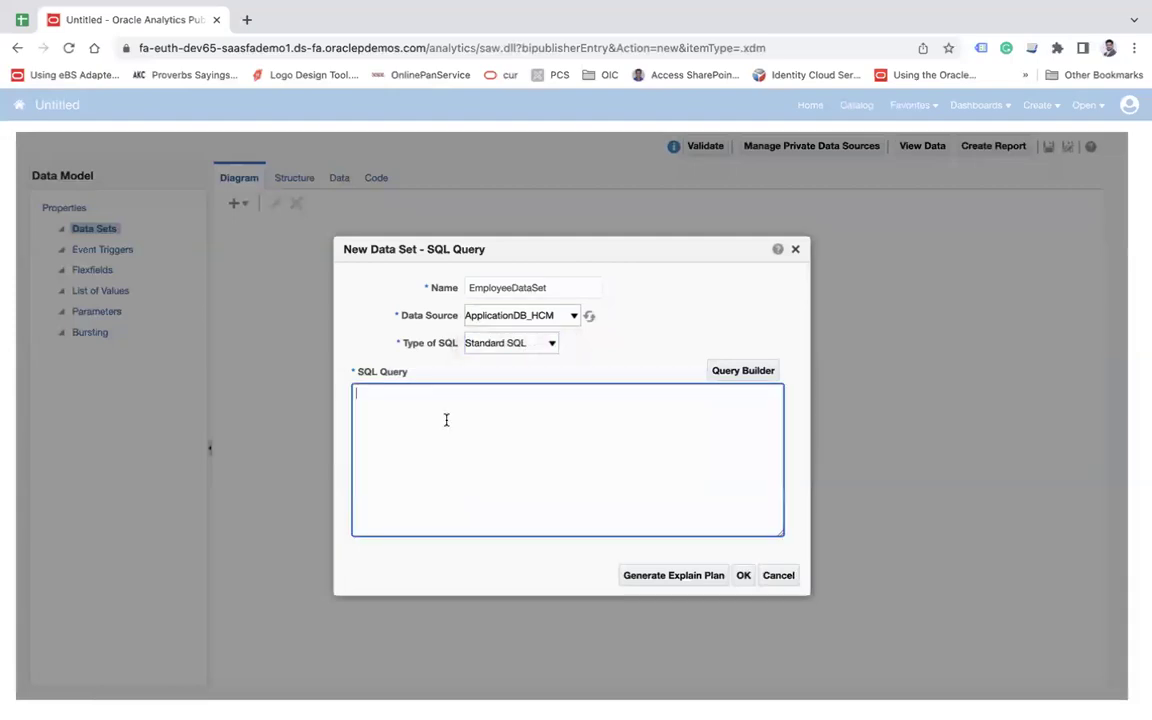
Enter the test query 'select sysdate from dual', correcting the sysdata typo.
text(select sysdata from dual)
click(417, 393)
key(BackSpace)
text(e)
double_click(406, 394)
double_click(452, 394)
Replace the test query with the pasted employee name SQL from per_all_people_f and per_person_names_f.
key(ctrl+a)
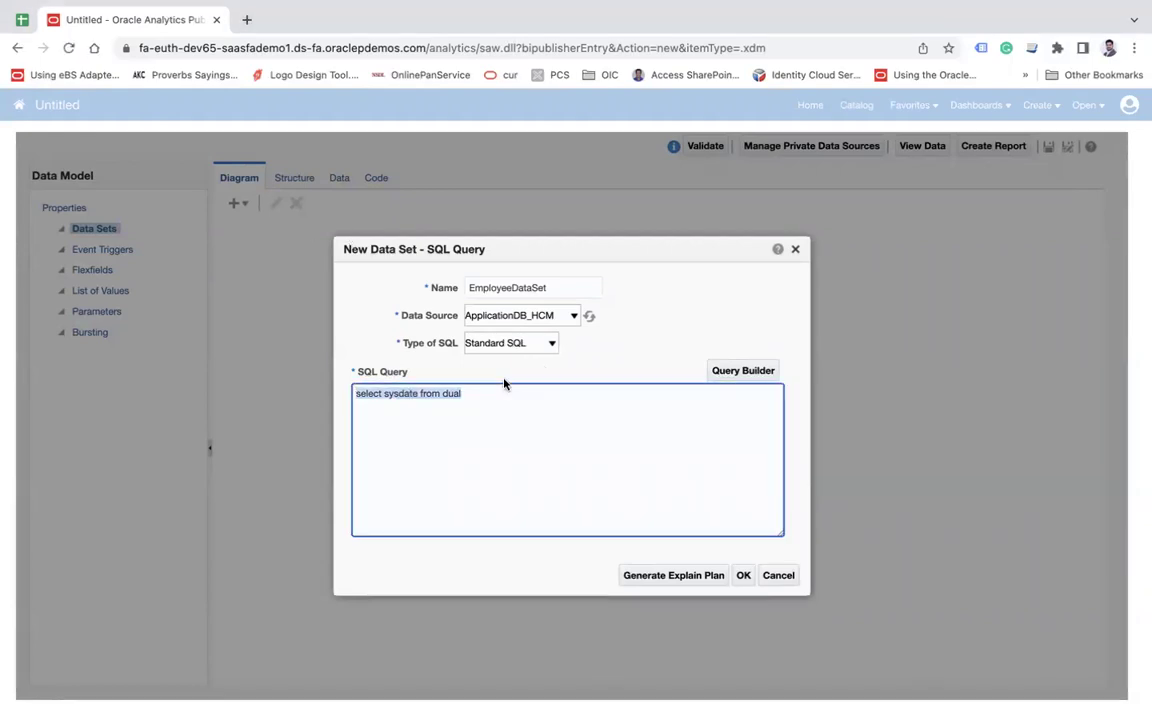
text(select papf.person_id, papf.person_number, ppnf.person_name_id, ppnf.title, ppnf.first_name, ppnf.last_name, ppnf.middle_names, ppnf.known_as, ppnf.full_name from per_all_people_f papf, per_person_names_f ppnf where papf.person_id = ppnf.person_id and ppnf.name_type = 'GLOBAL')
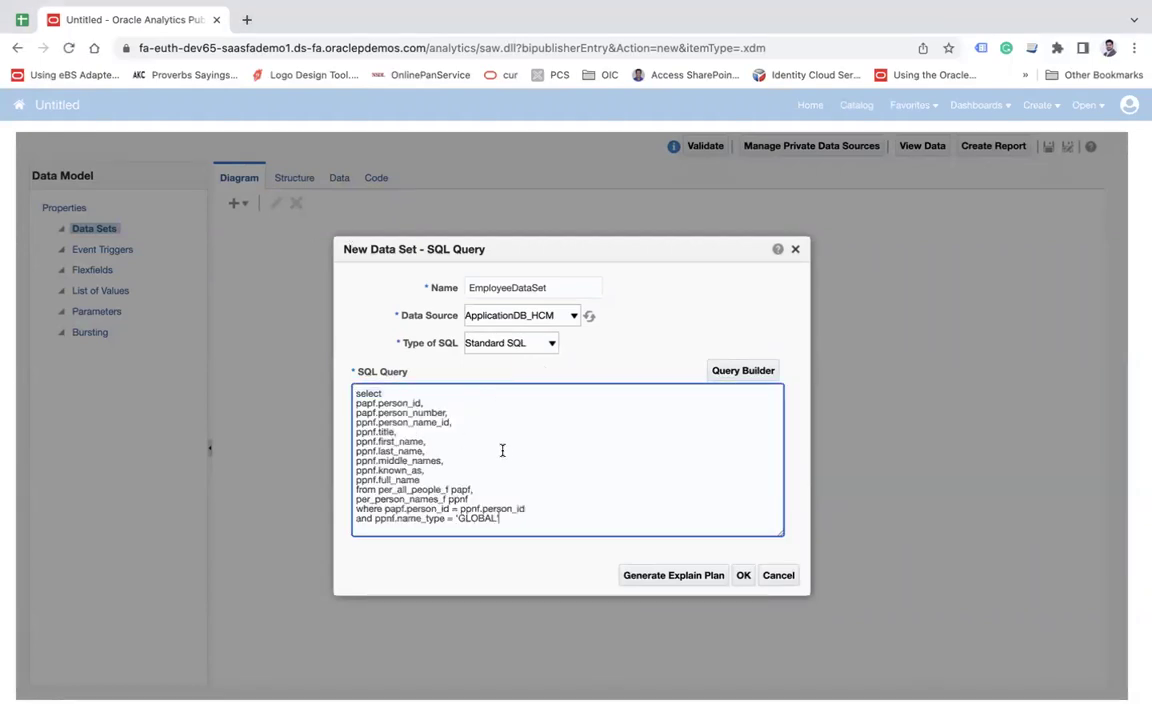
double_click(398, 489)
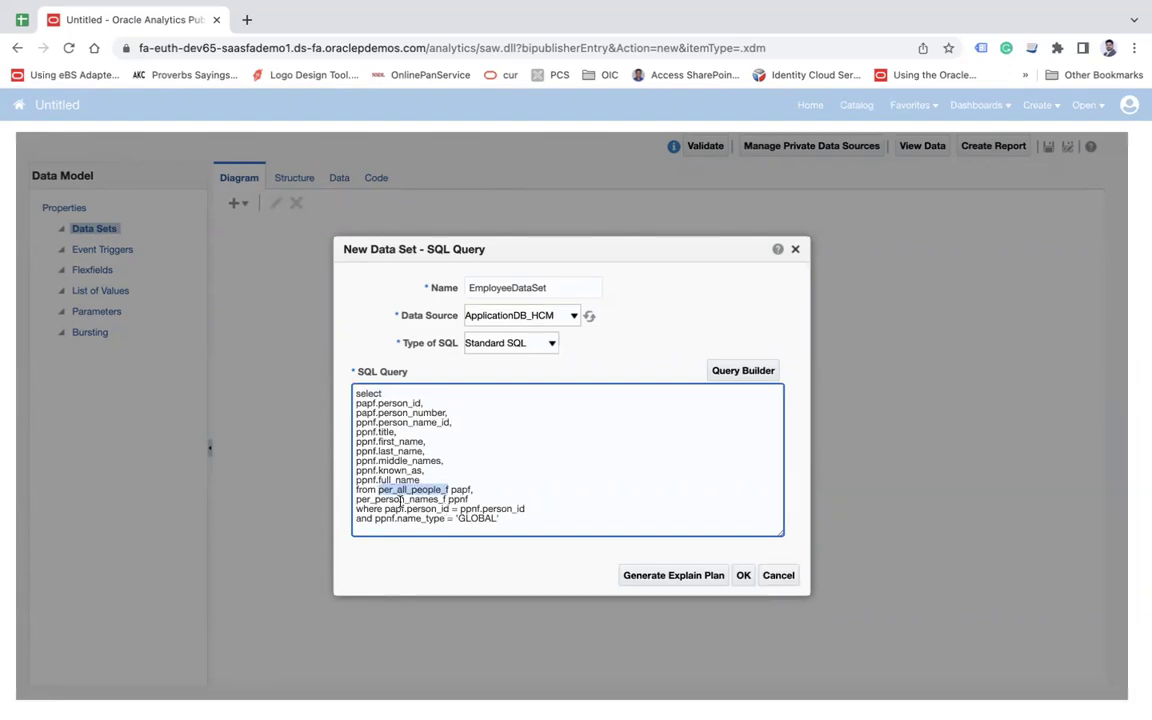
double_click(399, 499)
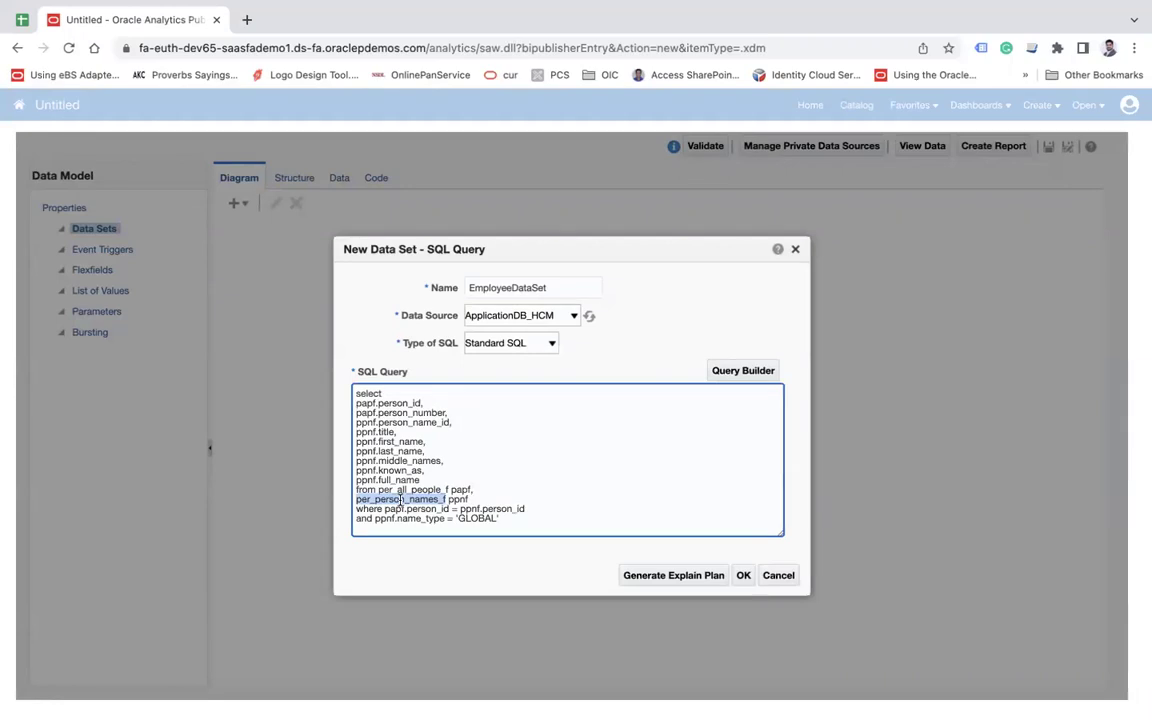
click(356, 404)
drag(356, 404, 545, 476)
click(545, 476)
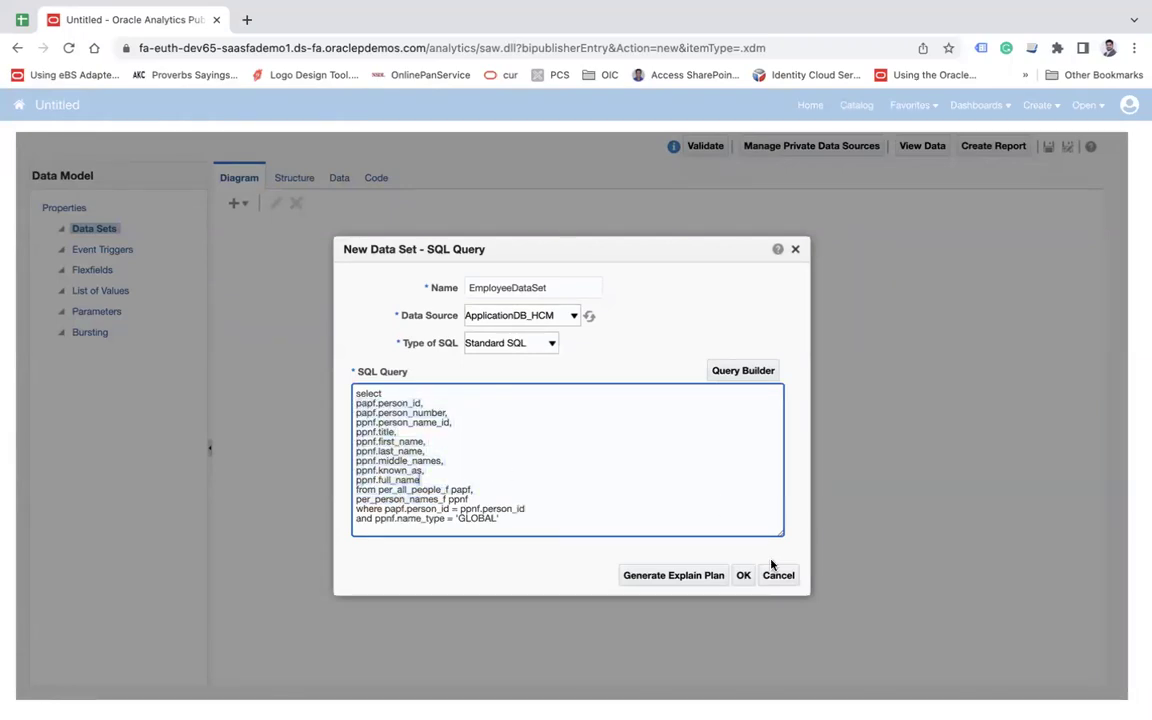
Confirm the dialog so EmployeeDataSet appears as group G_1 with PERSON_ID through FULL_NAME.
click(747, 580)
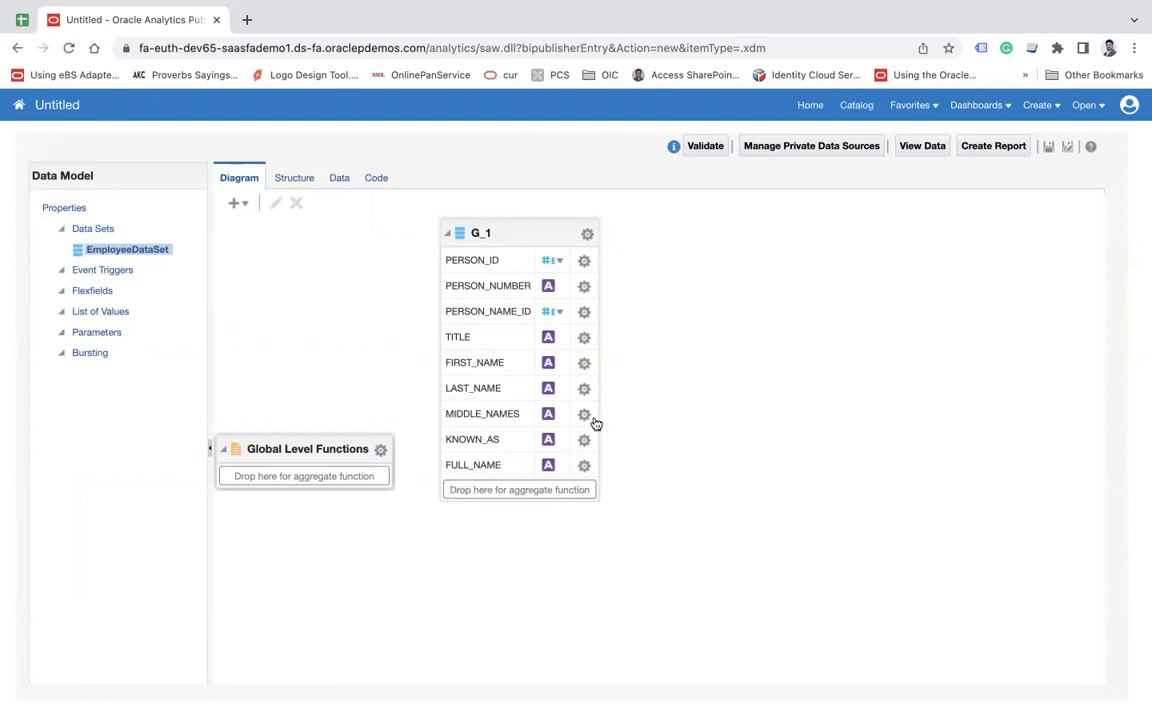
click(299, 182)
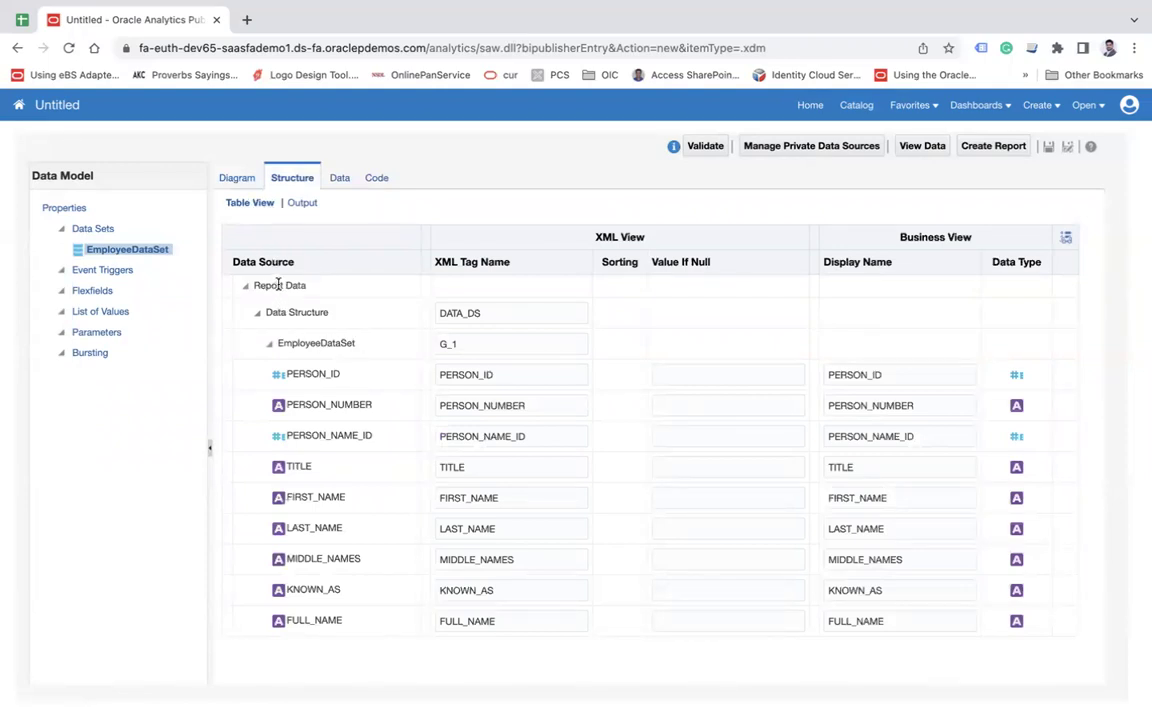
double_click(489, 314)
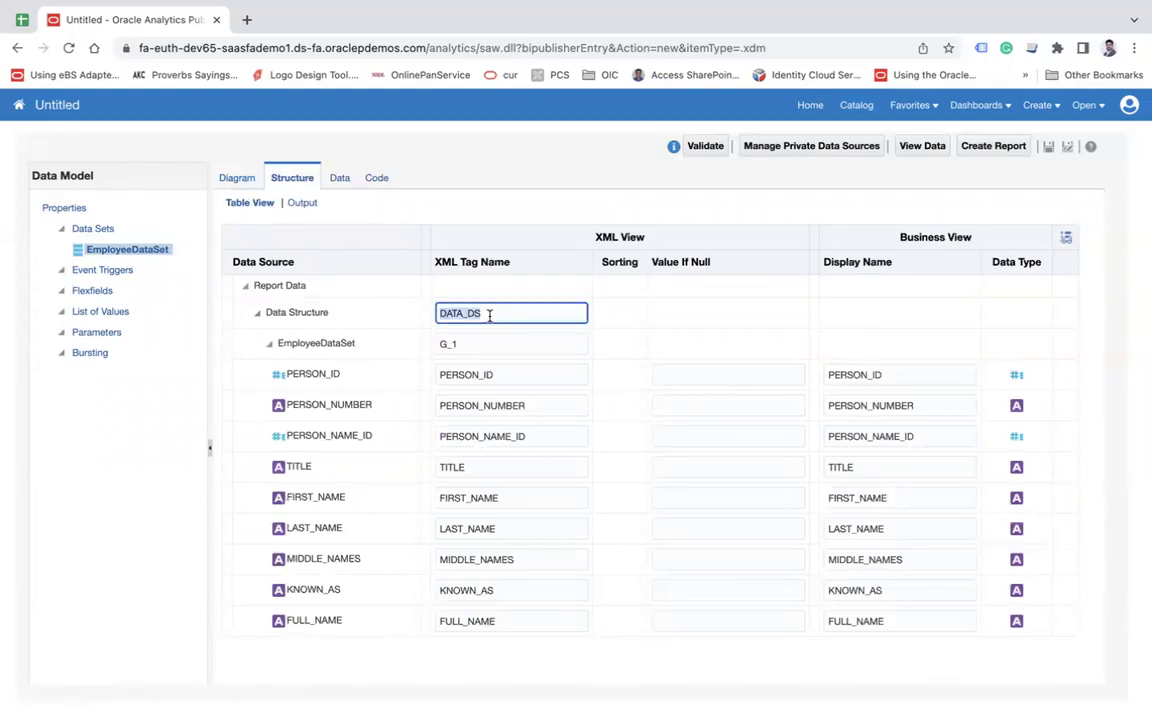
double_click(469, 342)
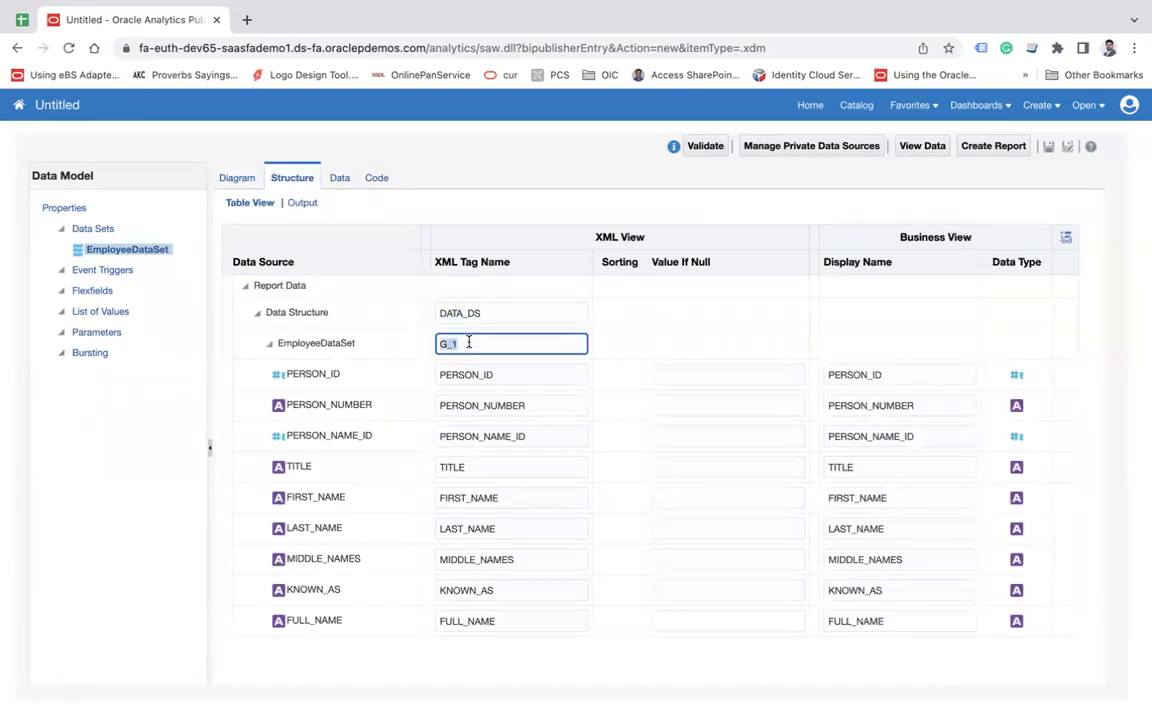
click(313, 376)
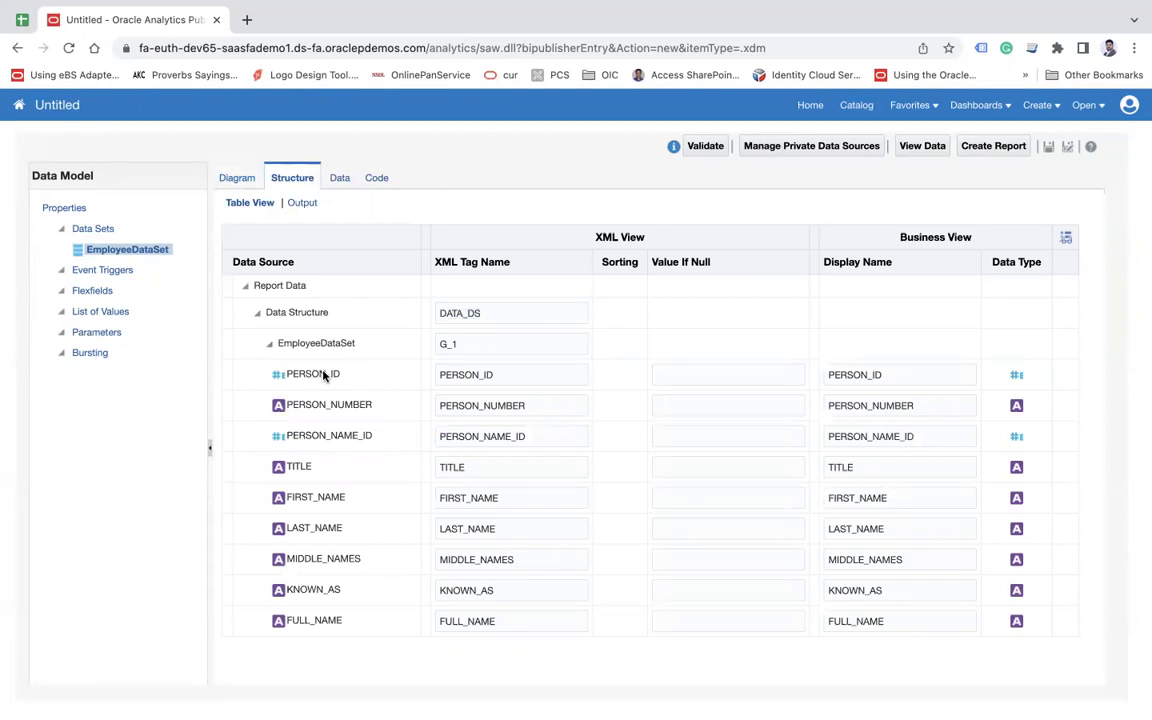
click(512, 376)
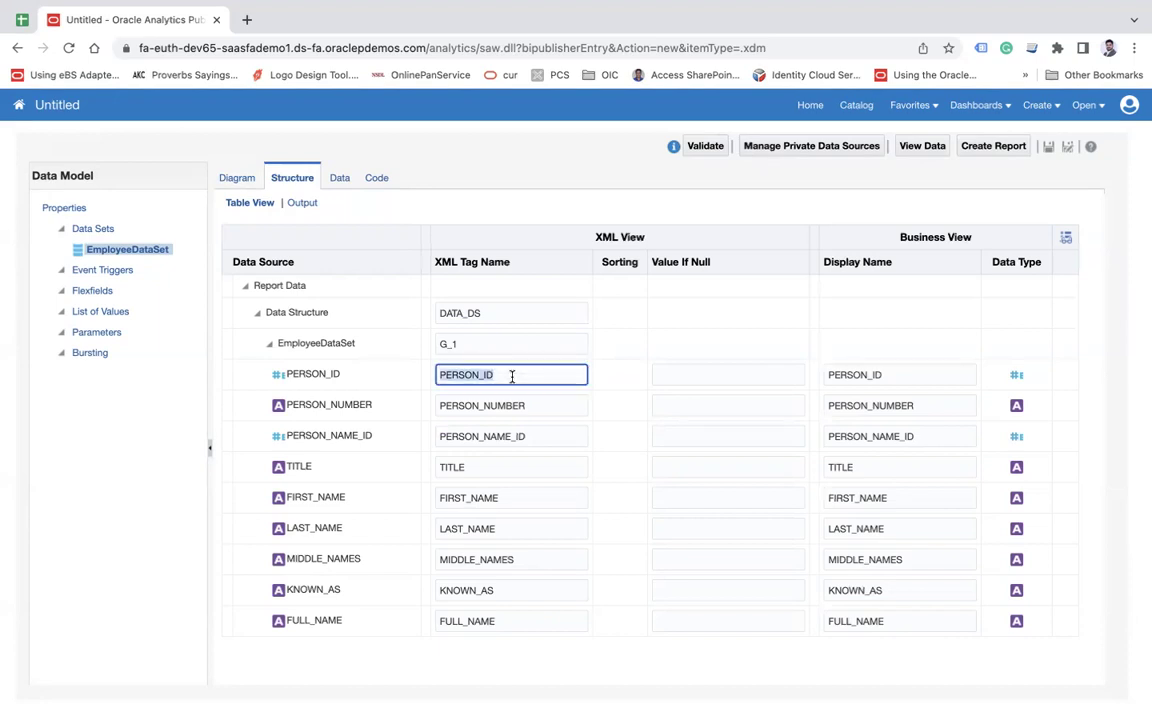
click(899, 376)
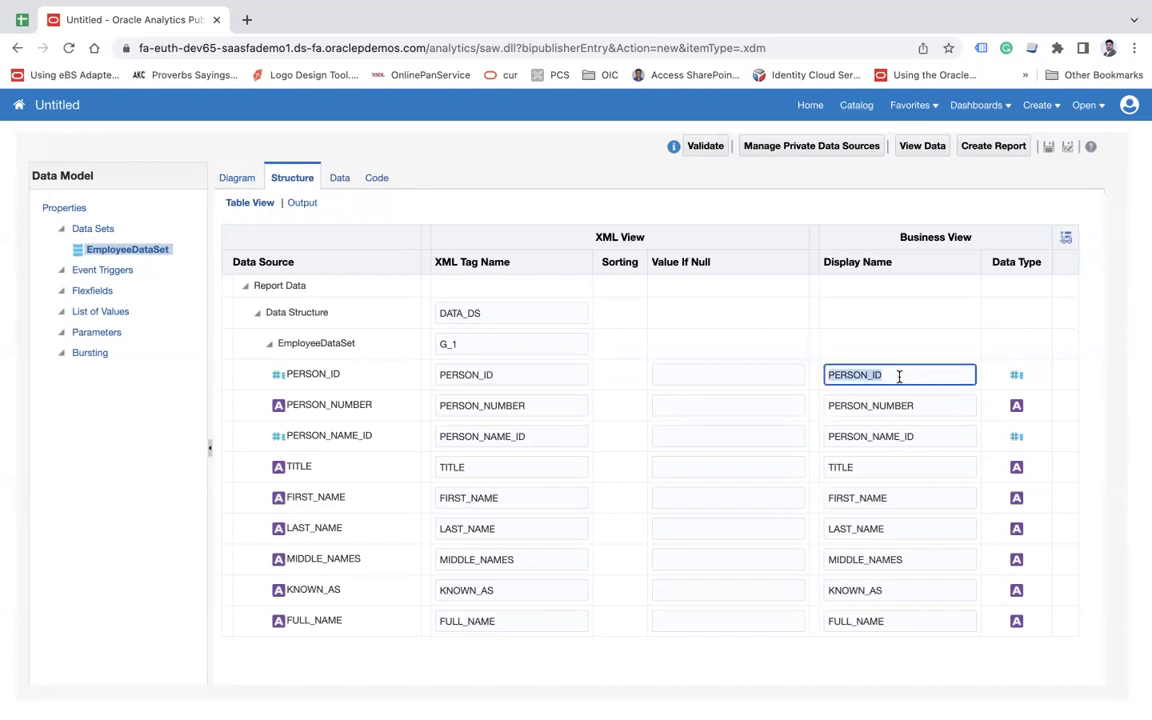
click(1017, 407)
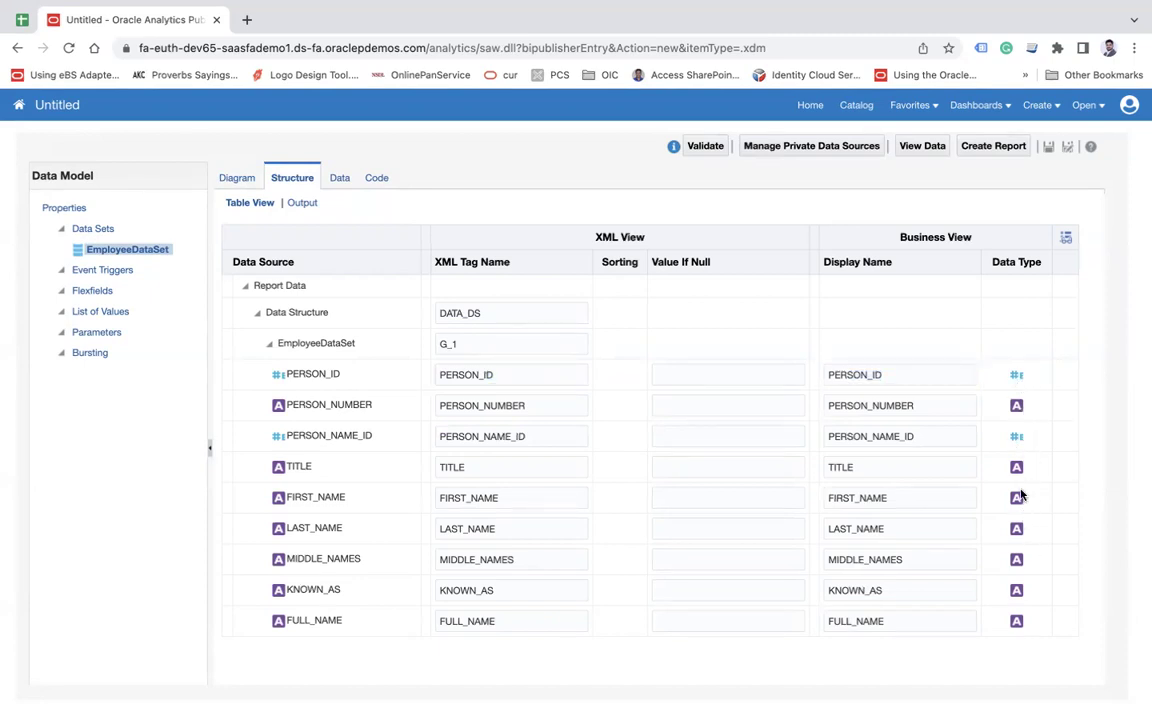
Preview the data set on the Data tab with 10 rows in Table View.
click(340, 178)
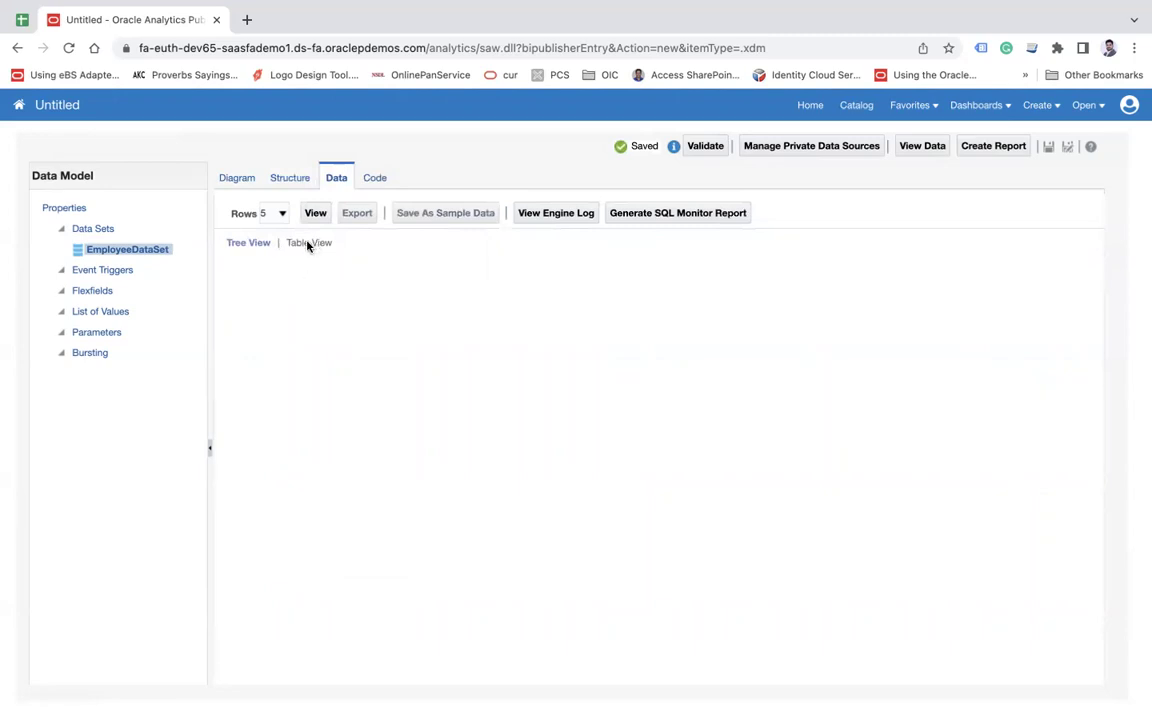
click(317, 215)
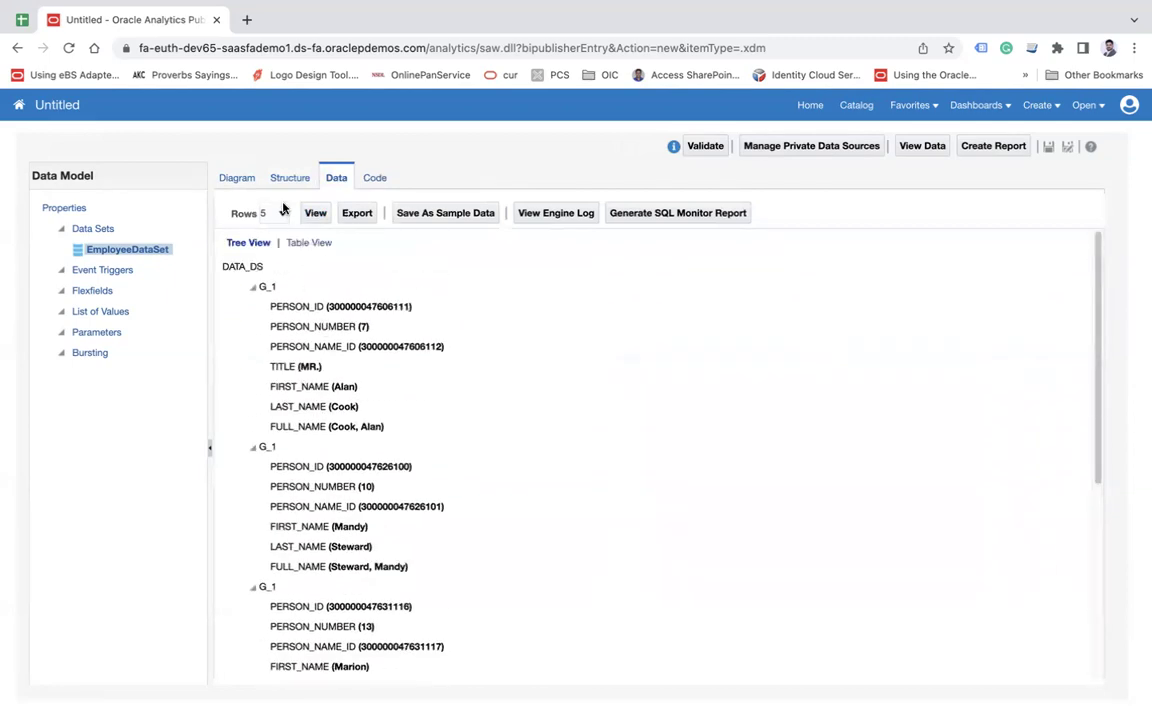
click(282, 215)
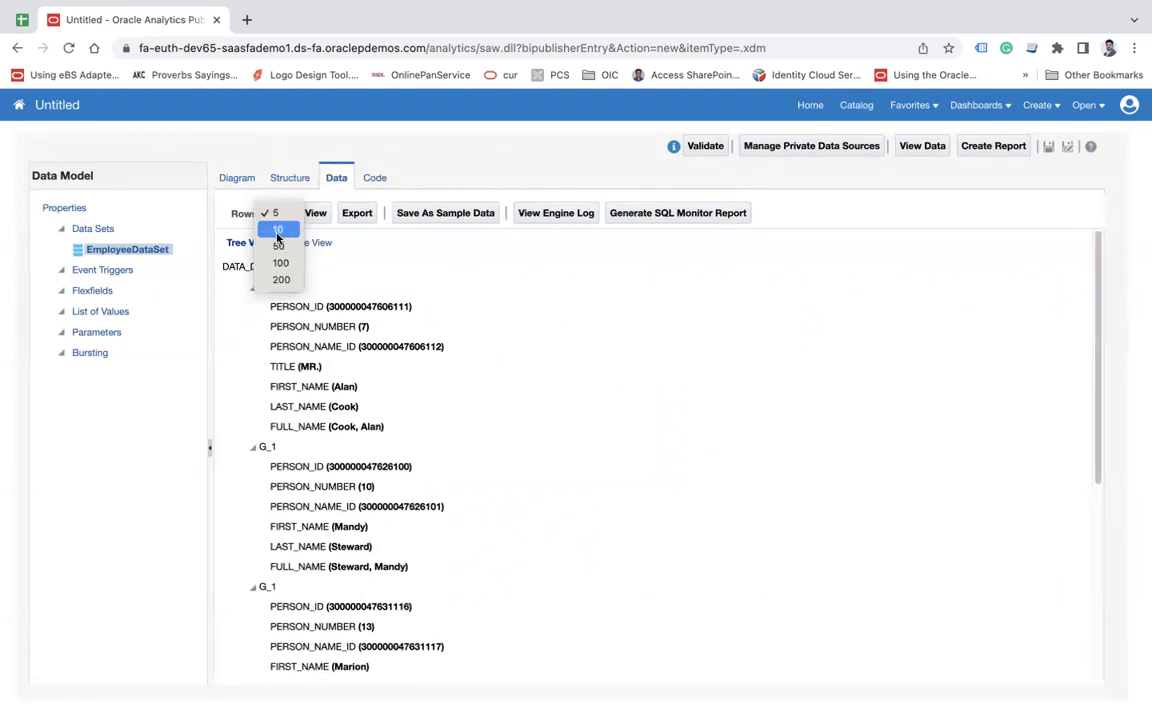
click(278, 229)
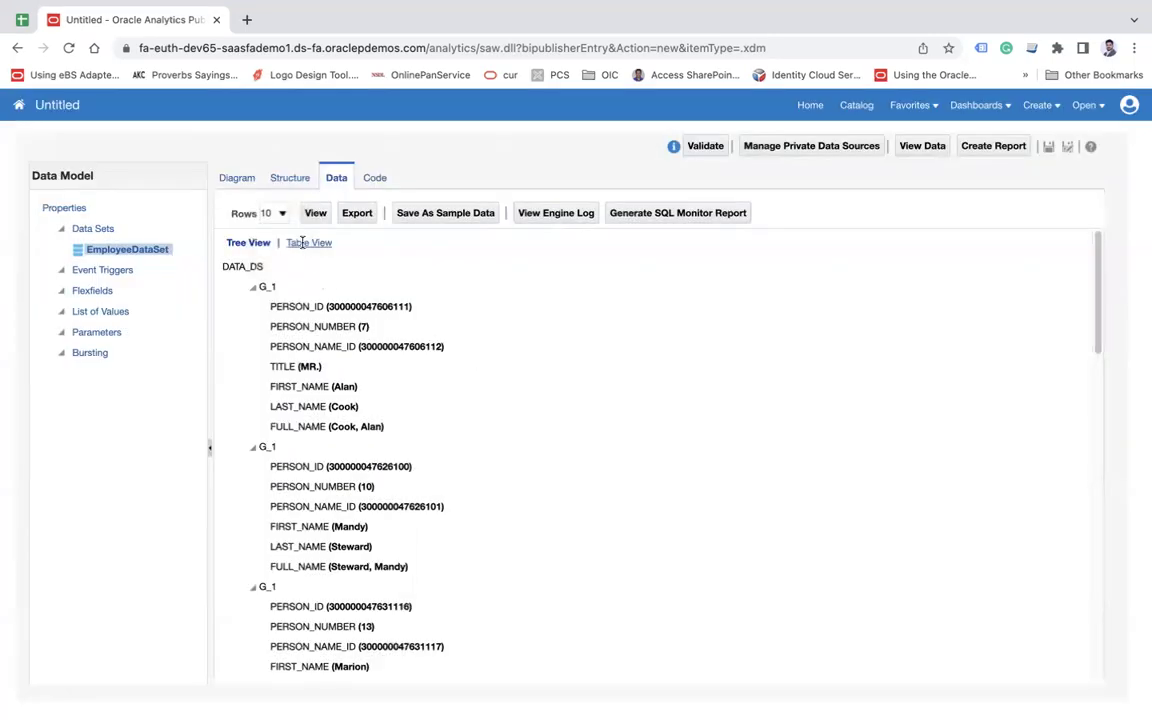
click(304, 244)
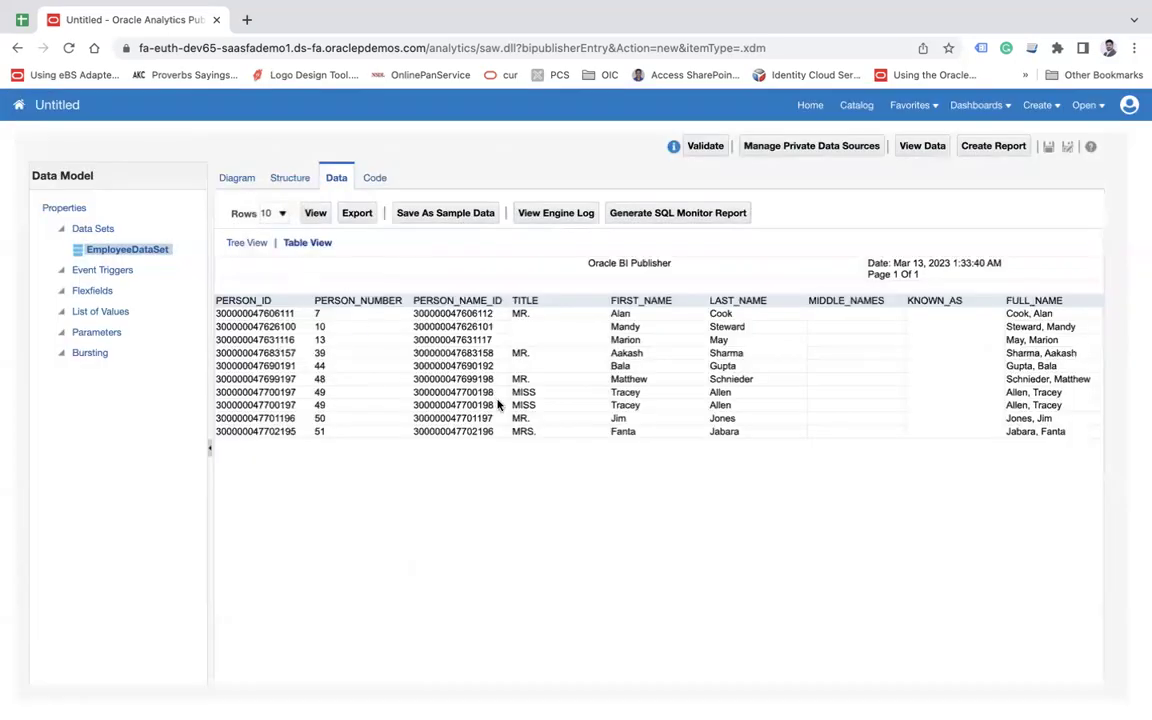
Raise the preview to 200 rows, refresh it, and scroll through the employee rows.
click(272, 213)
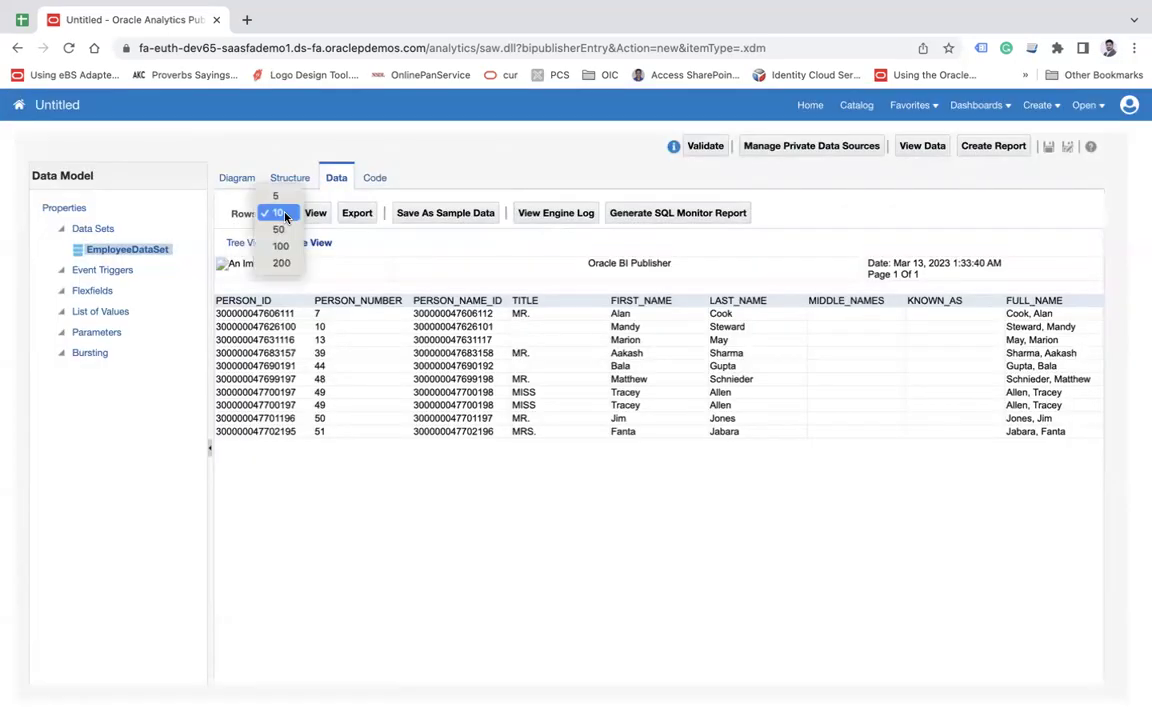
click(281, 264)
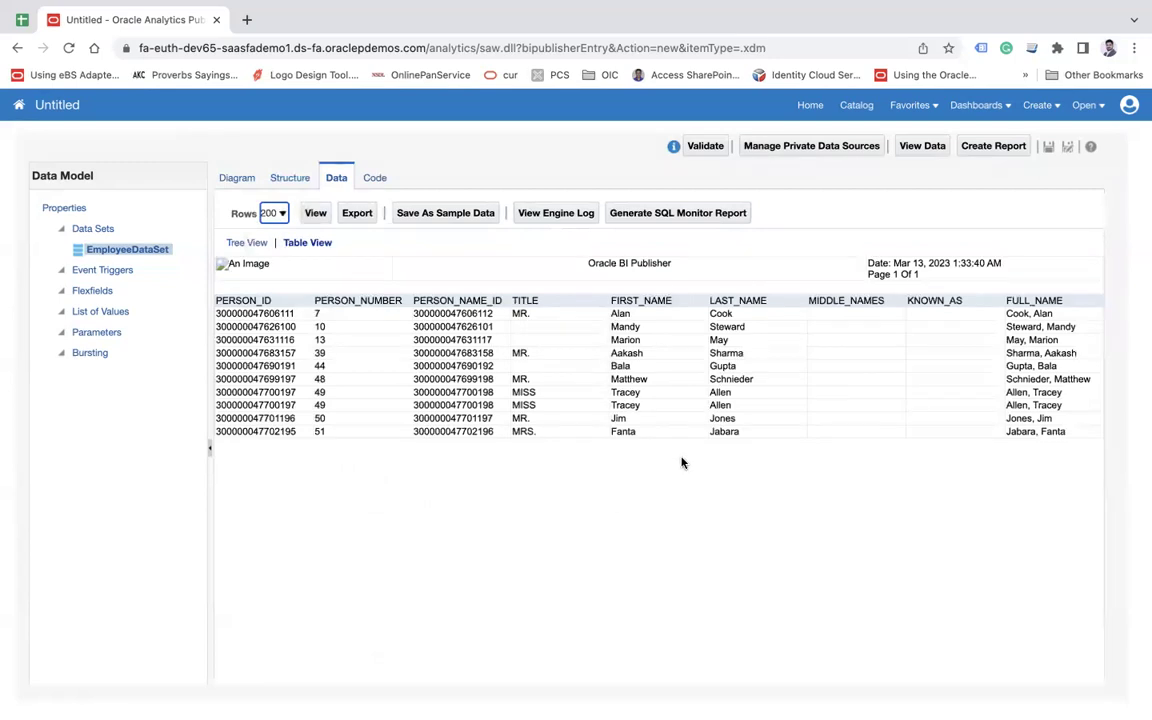
click(315, 213)
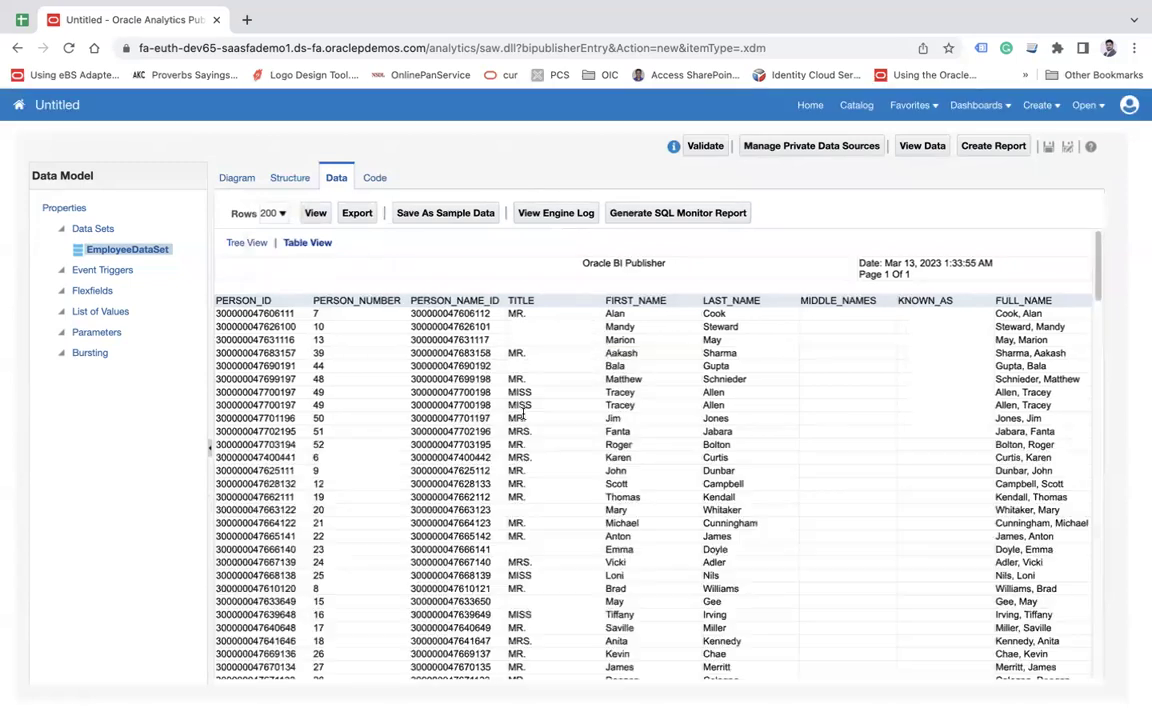
scroll(436, 470, down, 10)
scroll(436, 470, down, 8)
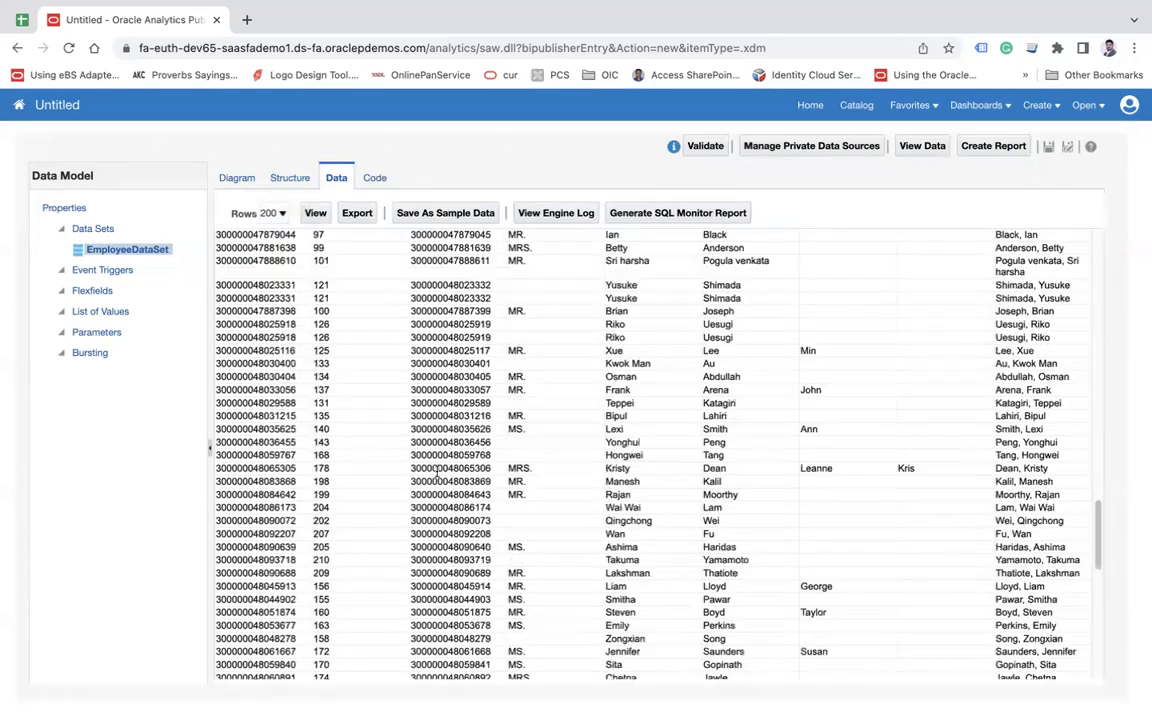
scroll(436, 470, up, 20)
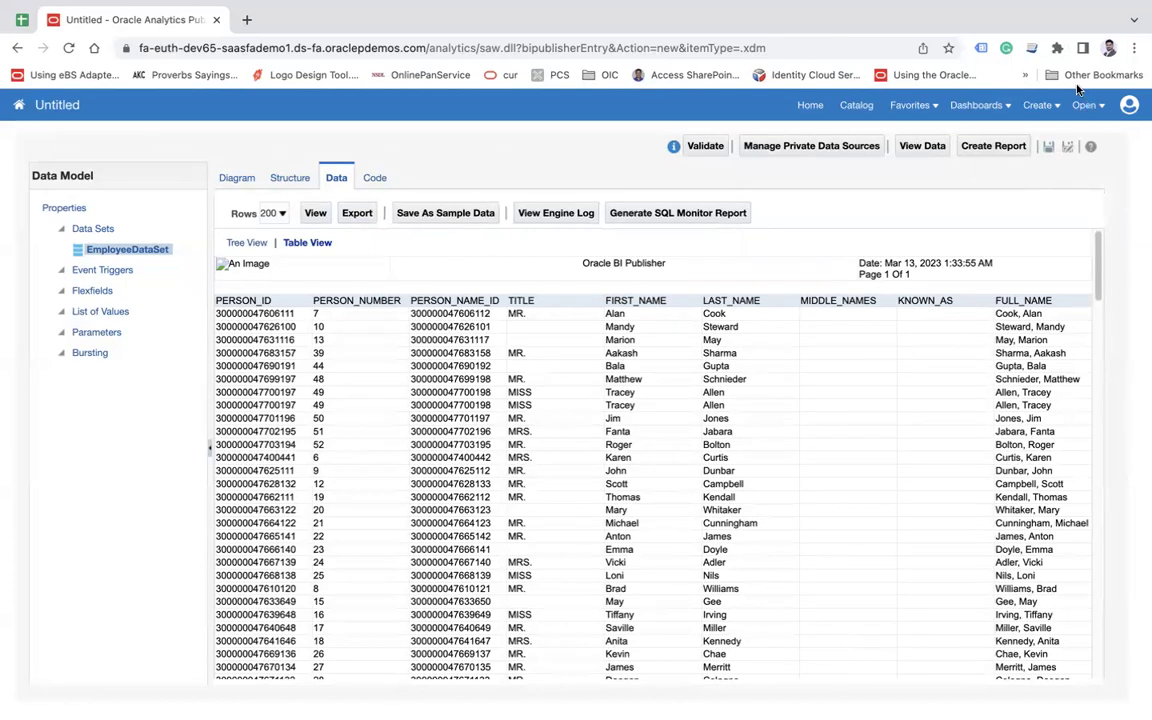
Save the data model with Ctrl+S into the AJ > DM folder under the name EmployeeDS.
key(ctrl+s)
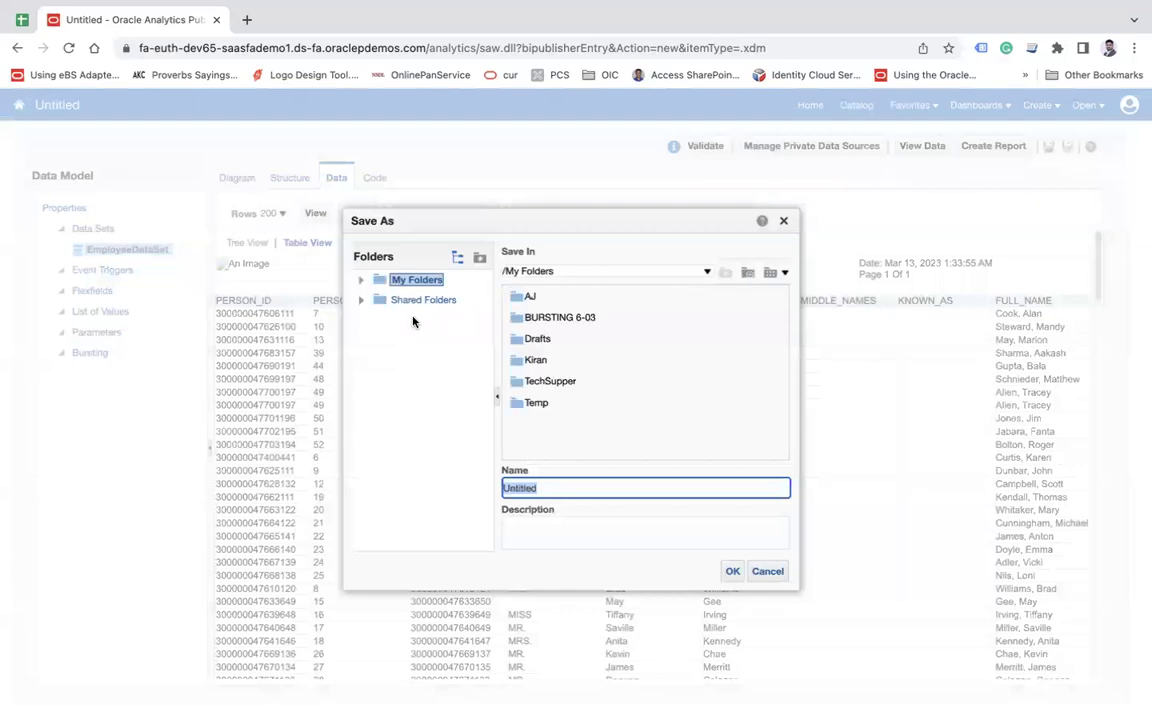
click(522, 297)
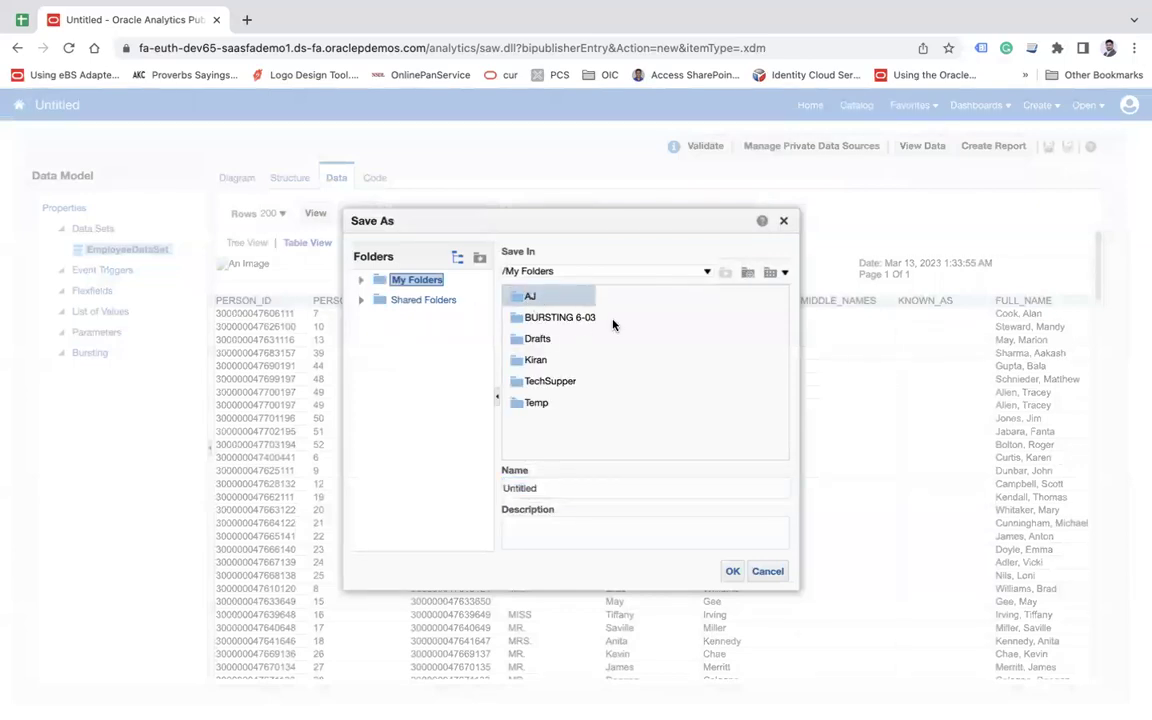
double_click(530, 297)
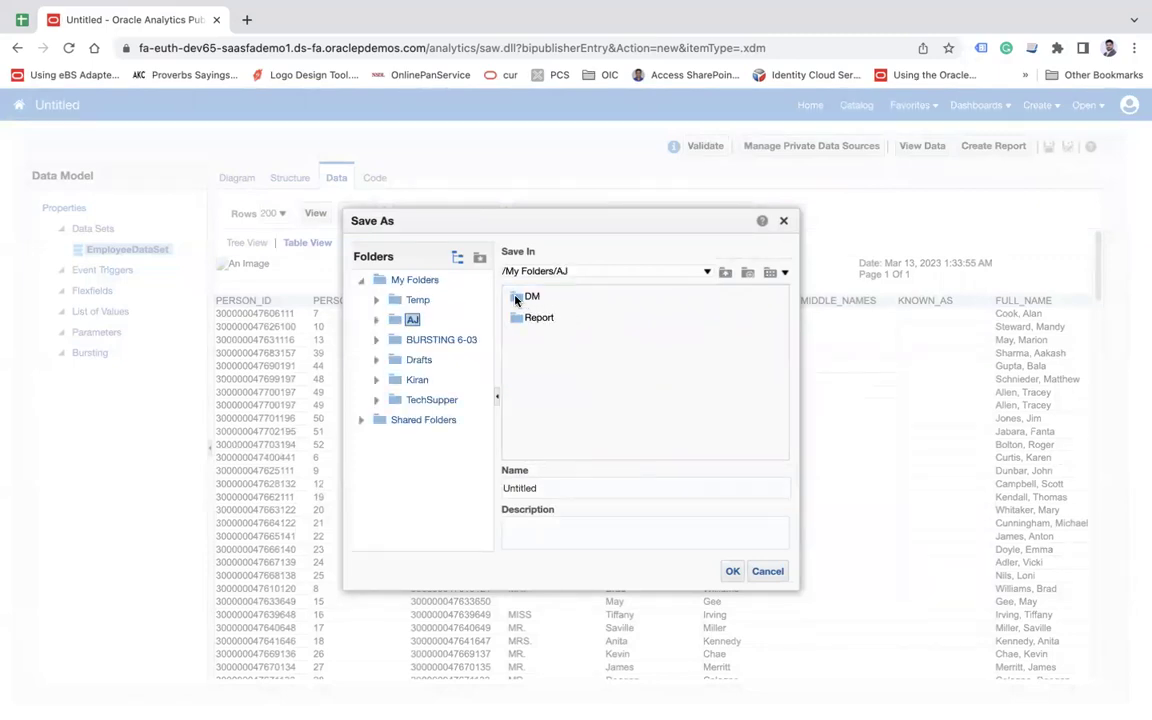
double_click(518, 297)
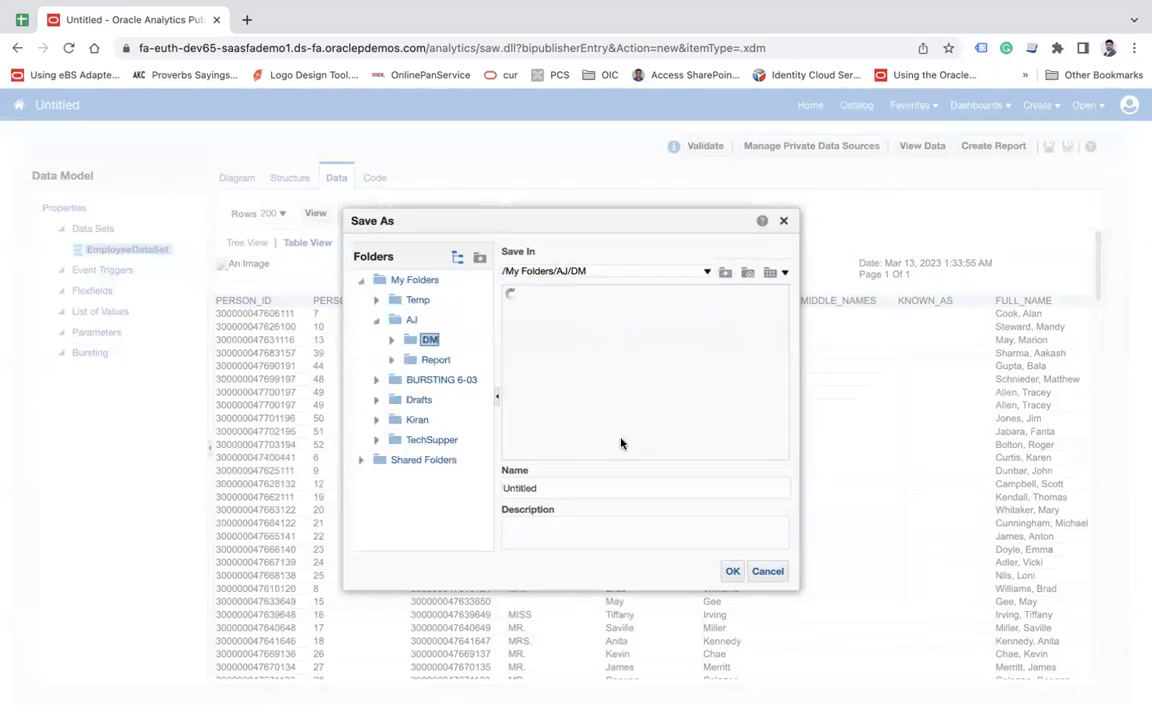
double_click(558, 488)
text(EmployeeDS)
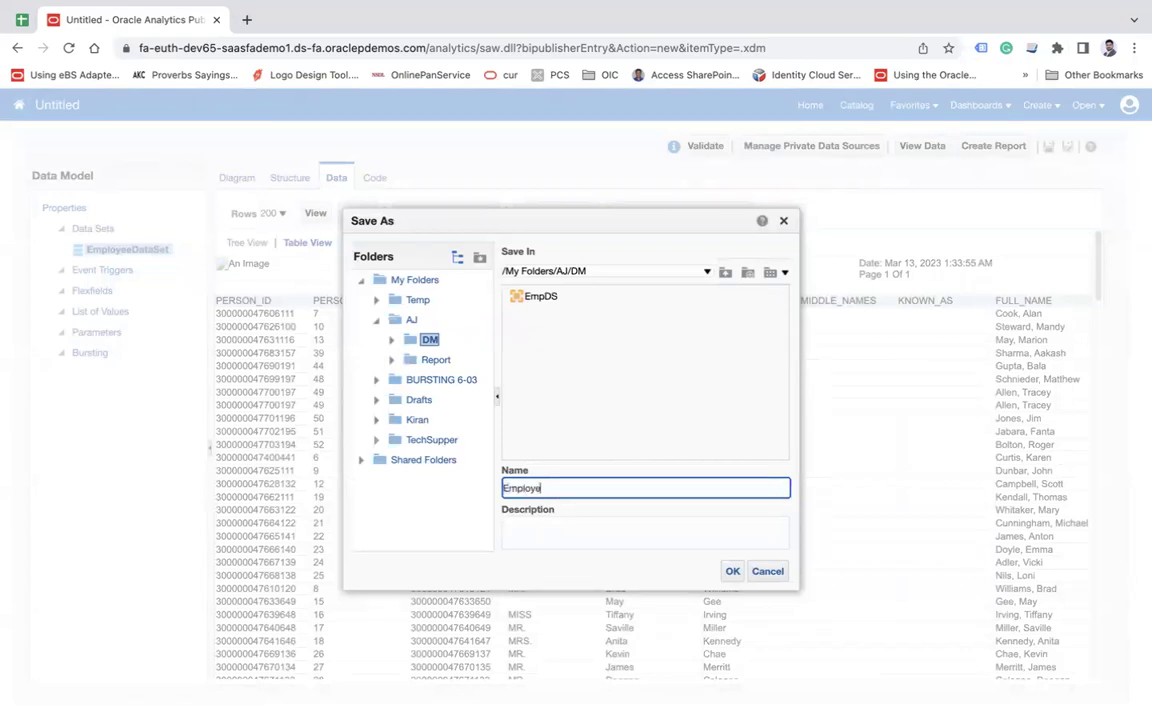
click(732, 571)
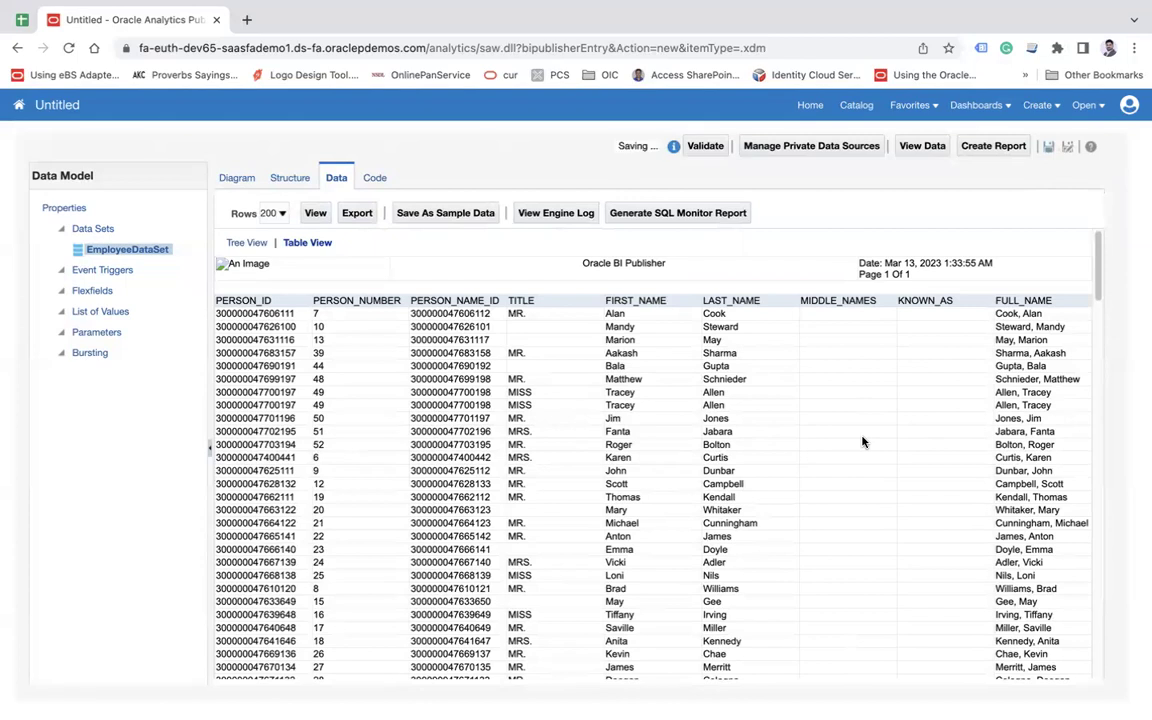